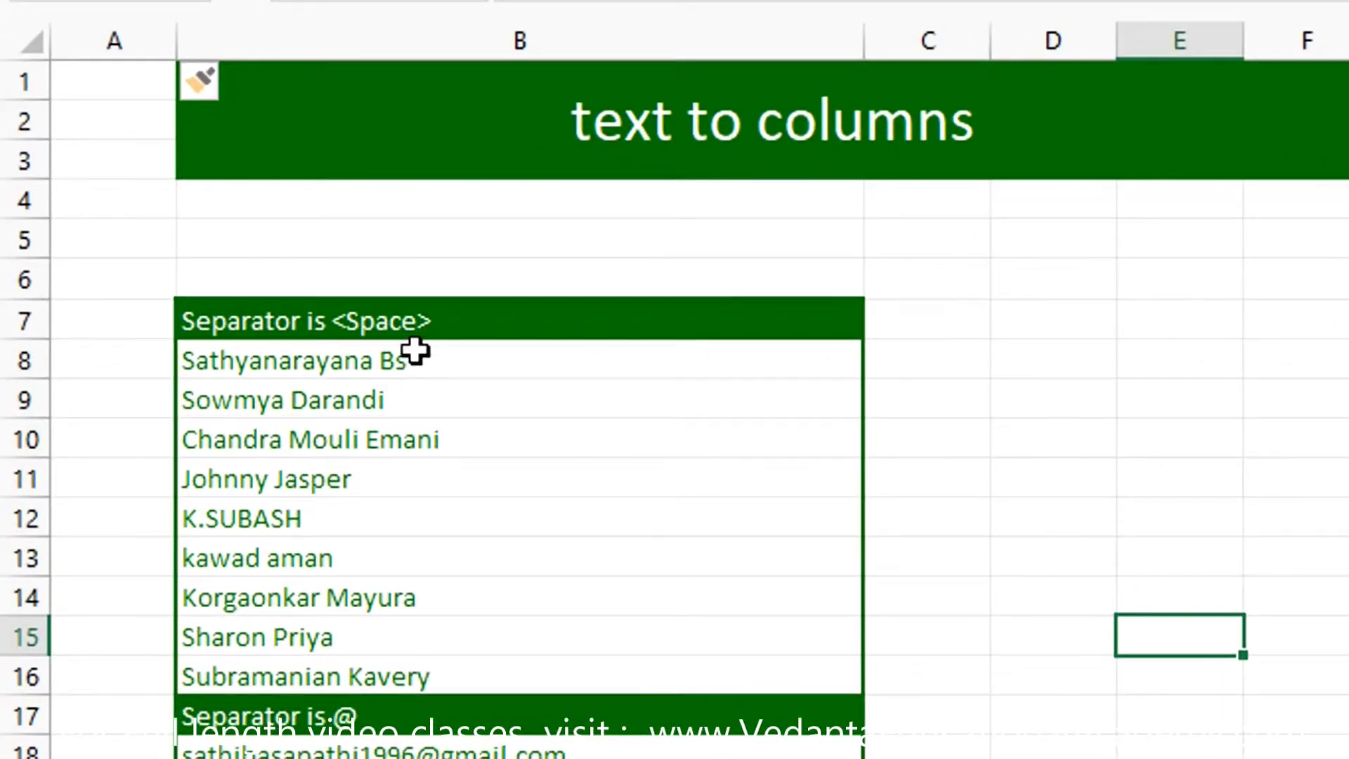
- Examine the lists in column B separated by space, @ and comma, including B8:B16 and B18:B25
left_click(416, 322)
left_click(375, 718)
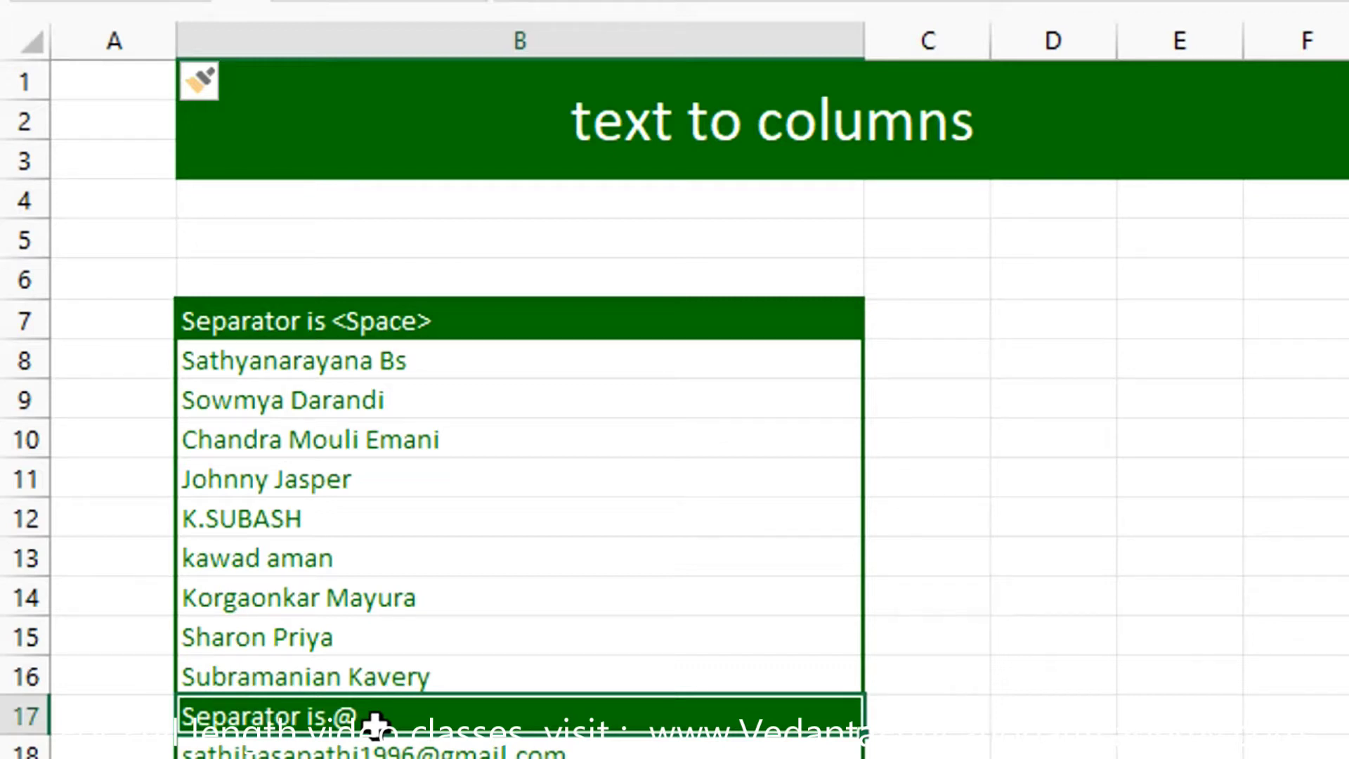
left_click_drag(370, 360, 333, 671)
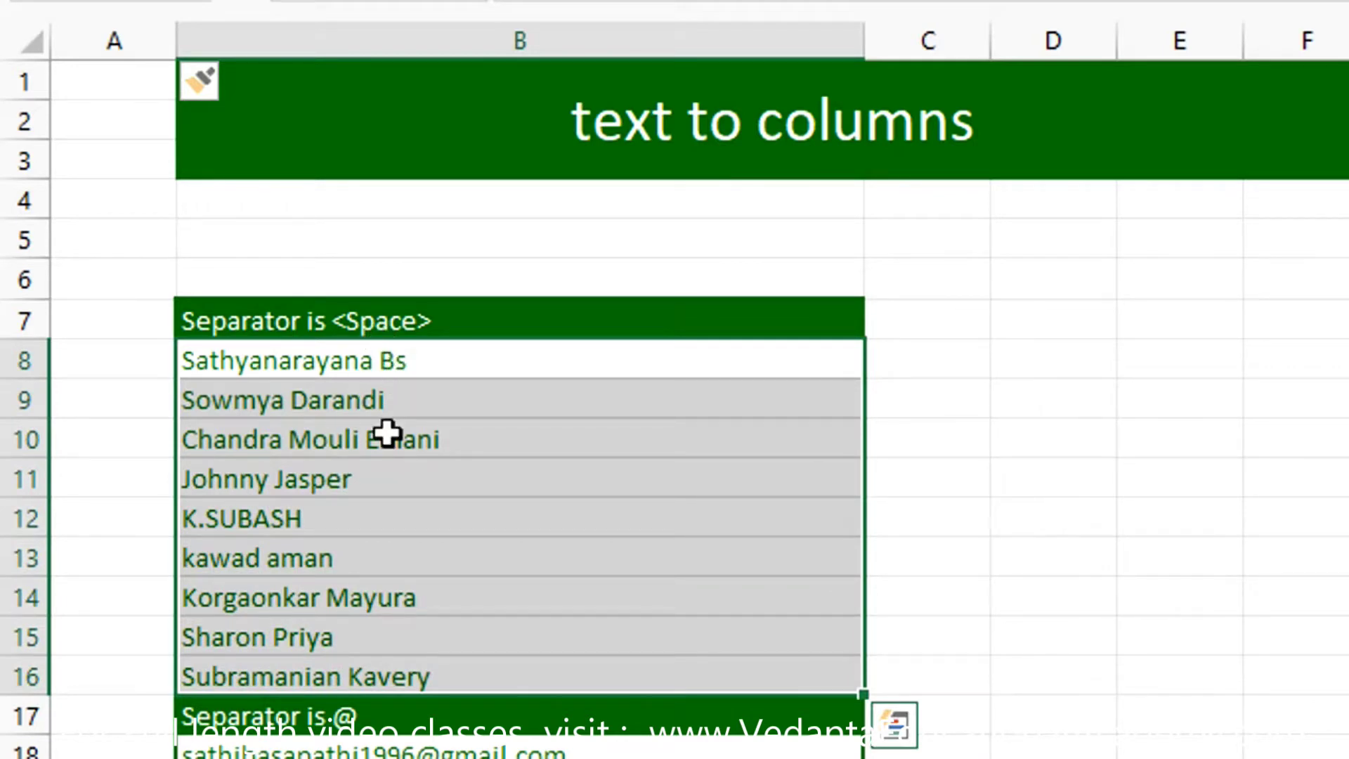
scroll(650, 295, "down", 2)
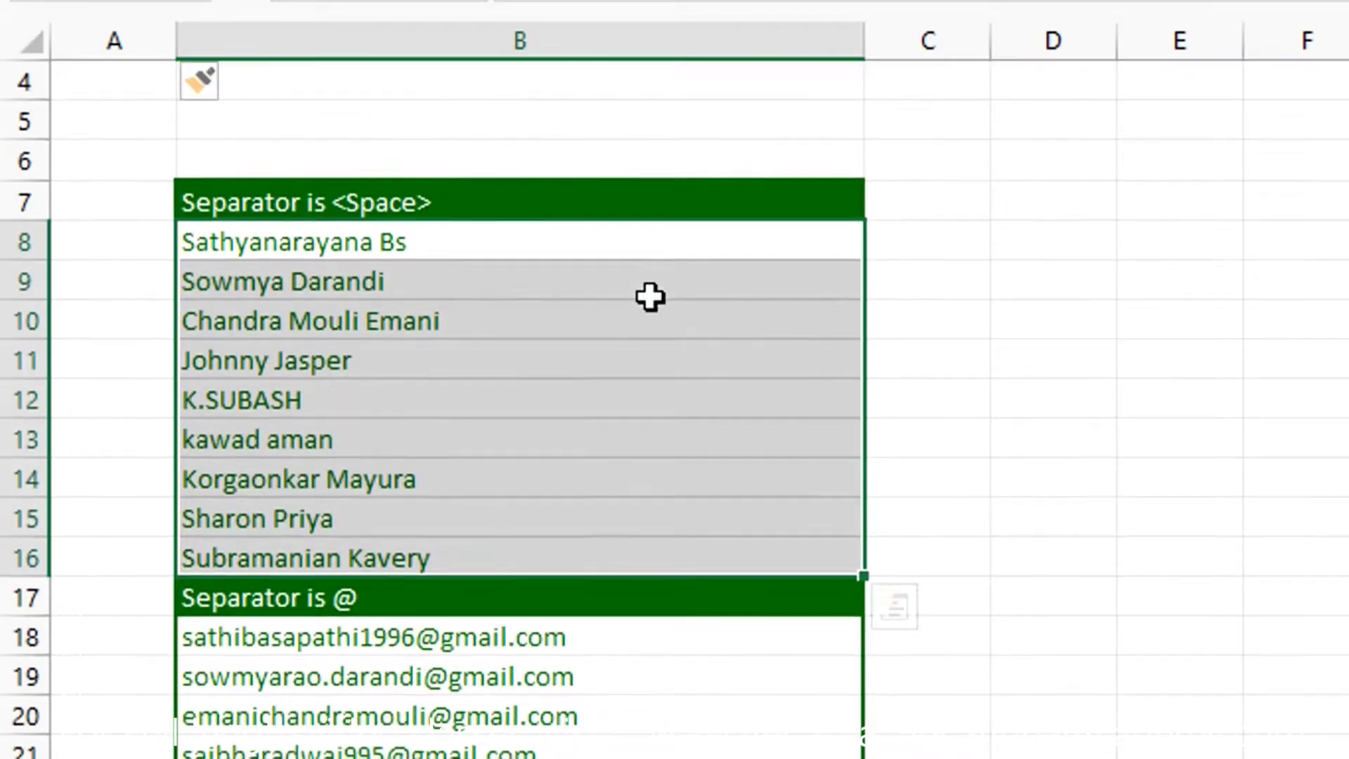
scroll(371, 432, "down", 1)
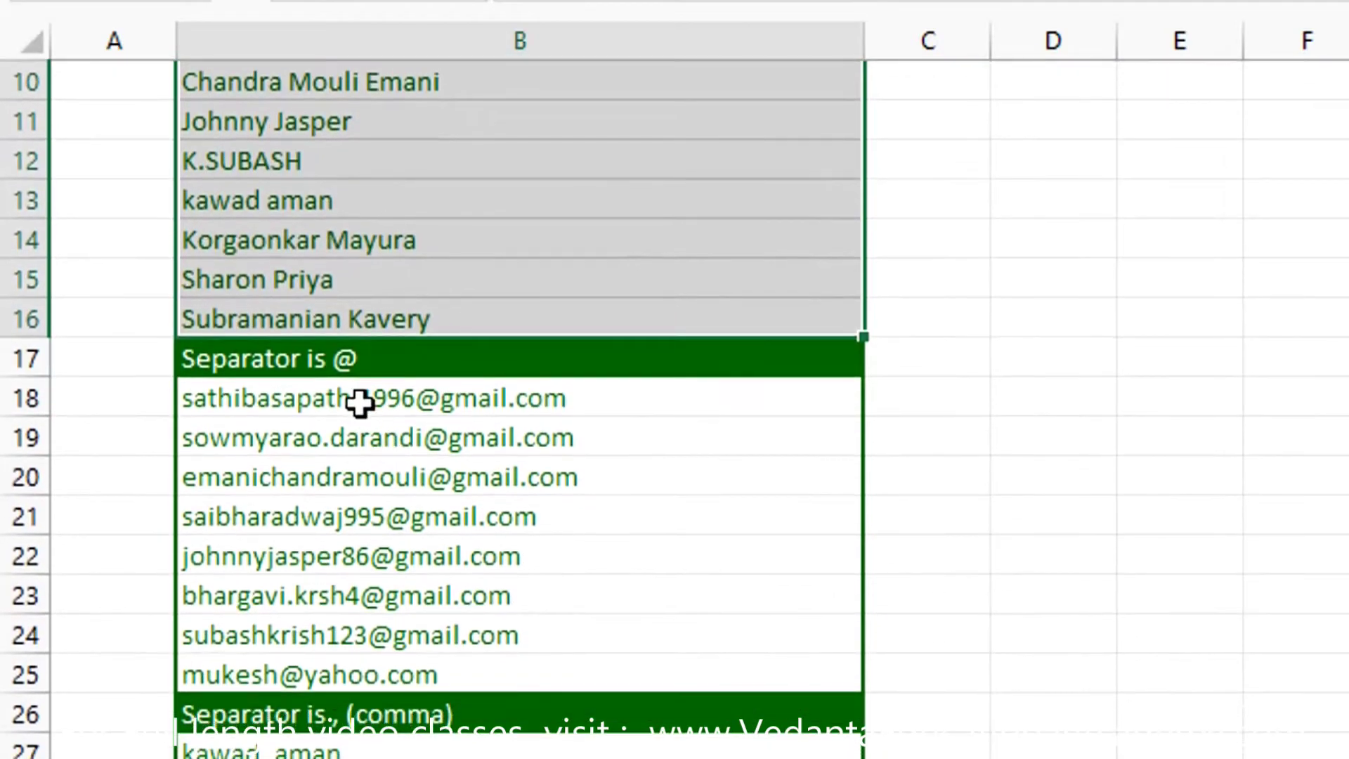
left_click(345, 359)
left_click_drag(580, 399, 522, 680)
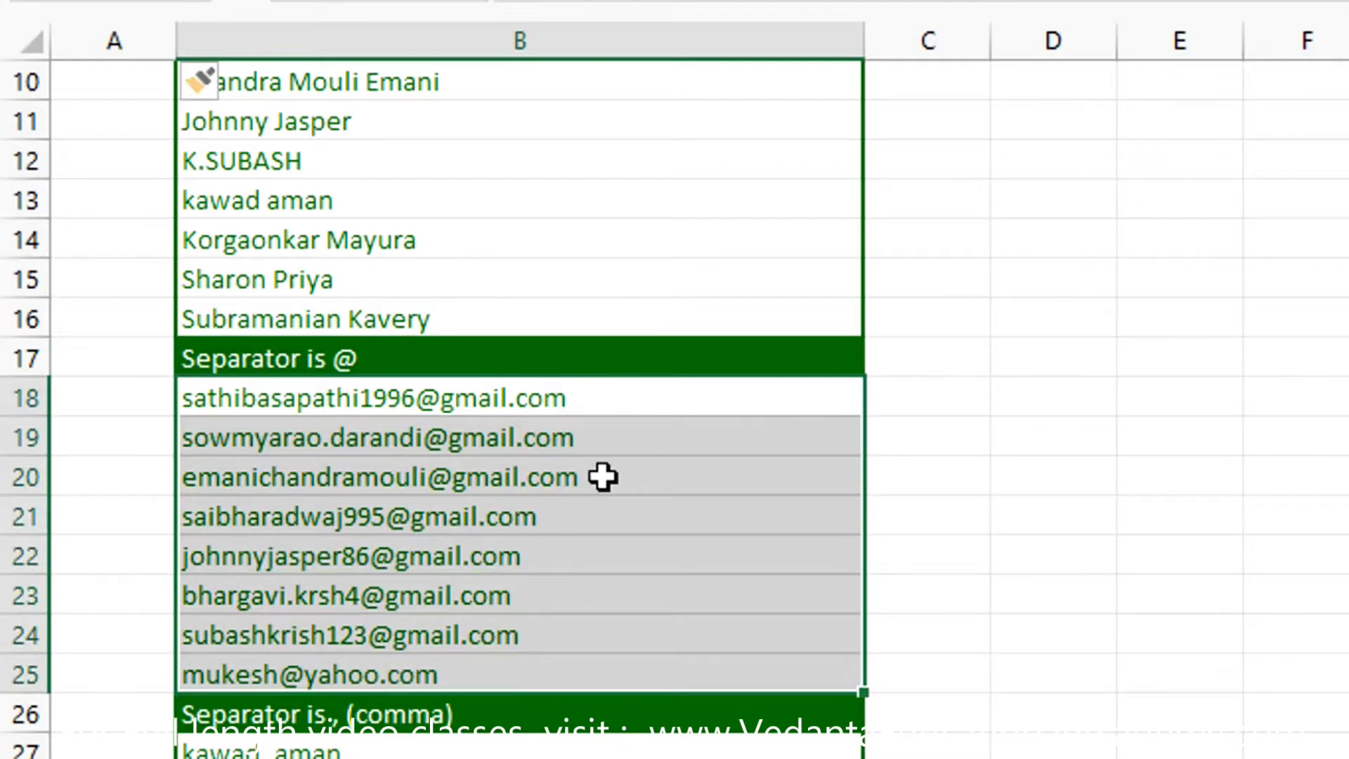
scroll(605, 474, "down", 2)
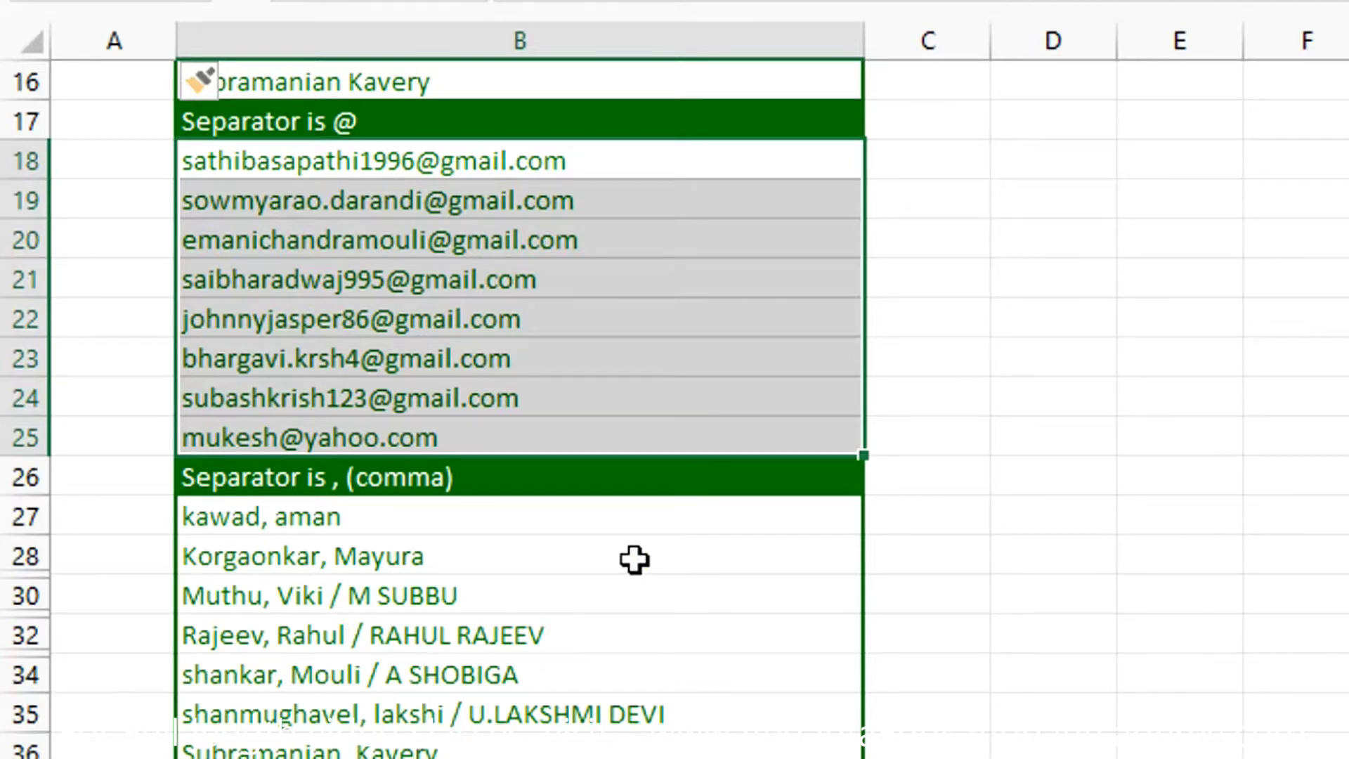
scroll(635, 560, "up", 4)
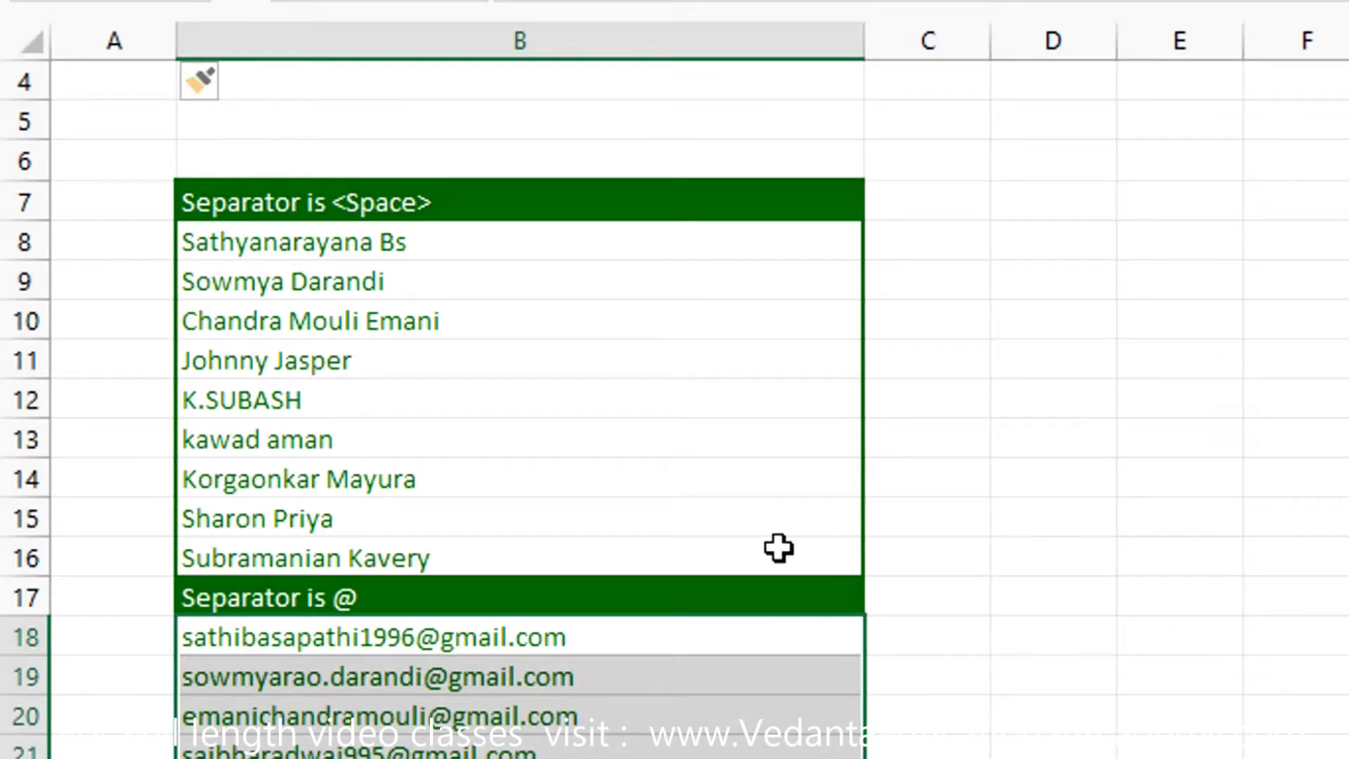
left_click(1047, 425)
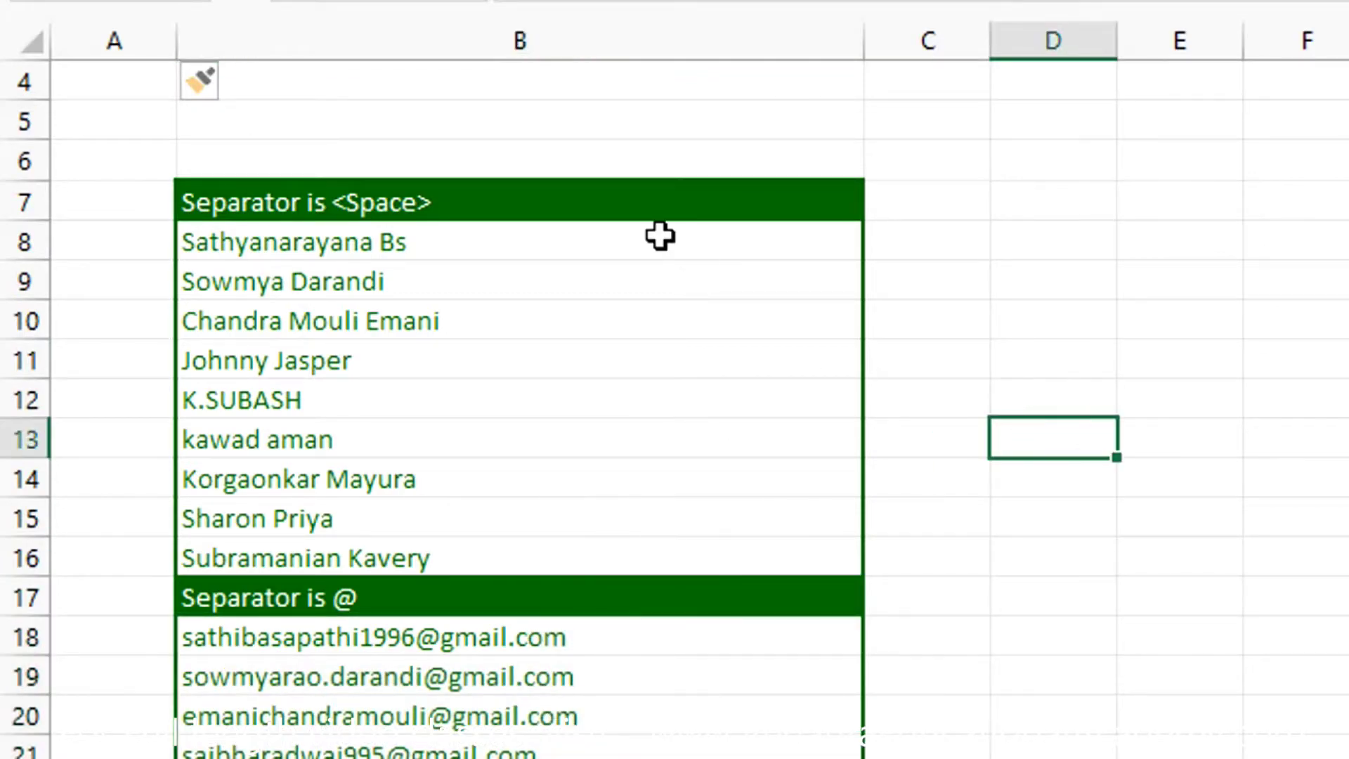
- Start Text to Columns on the names in B8:B16 as delimited data, adding Space as a delimiter
left_click_drag(623, 253, 571, 555)
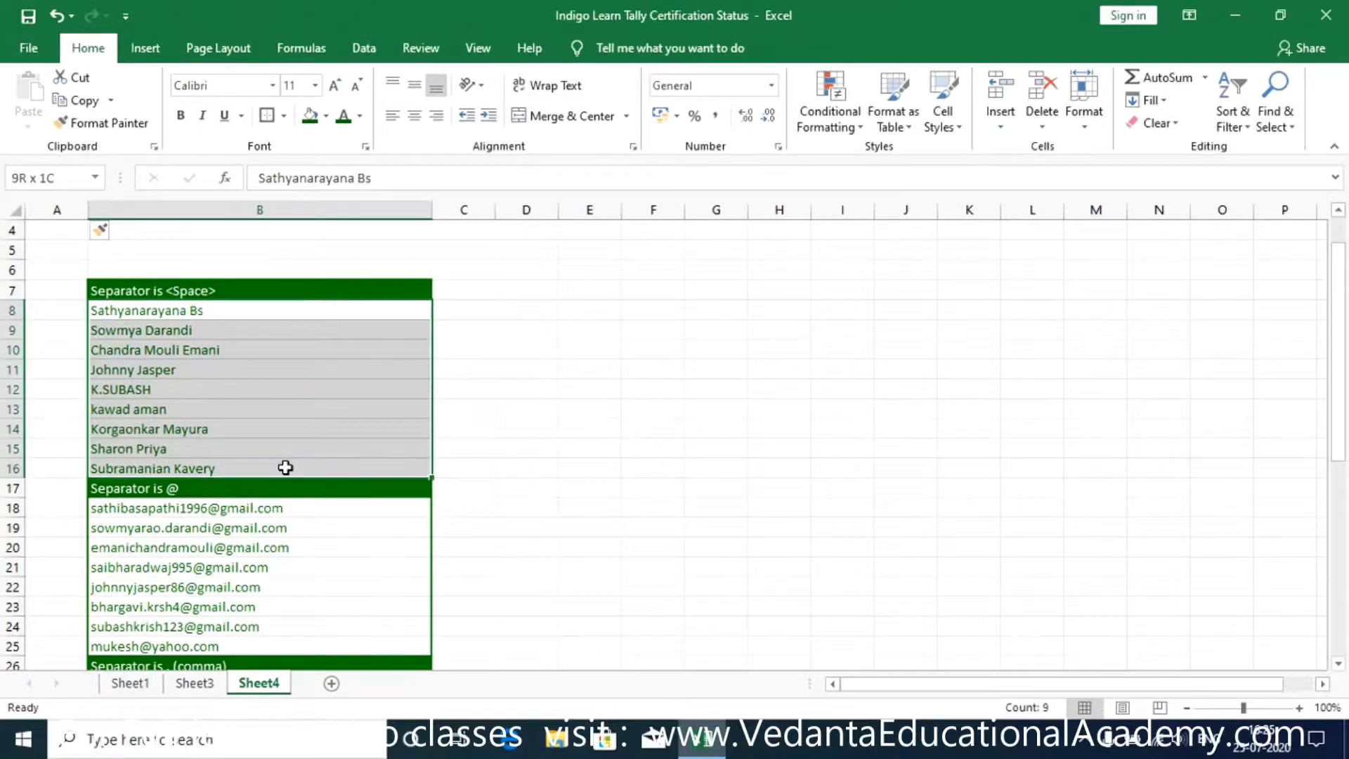
left_click_drag(285, 467, 286, 467)
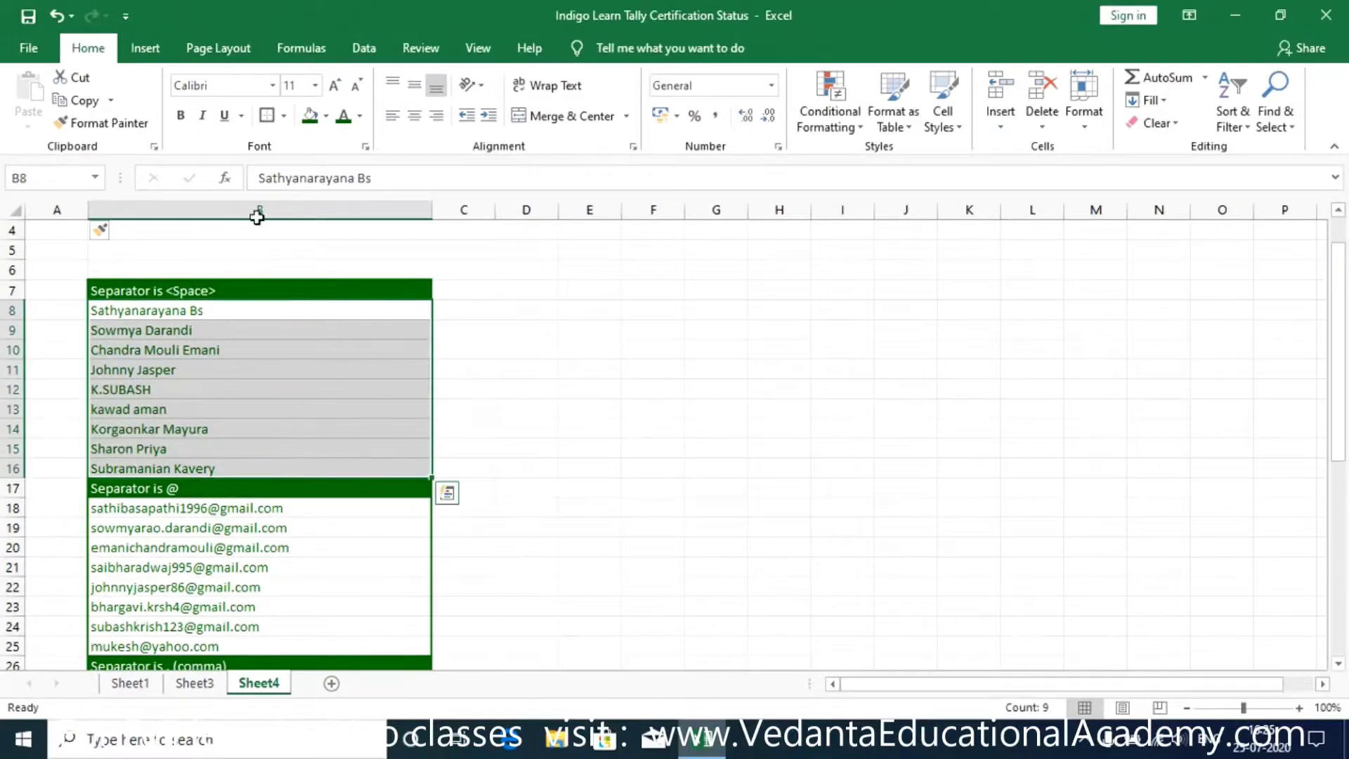
left_click(363, 53)
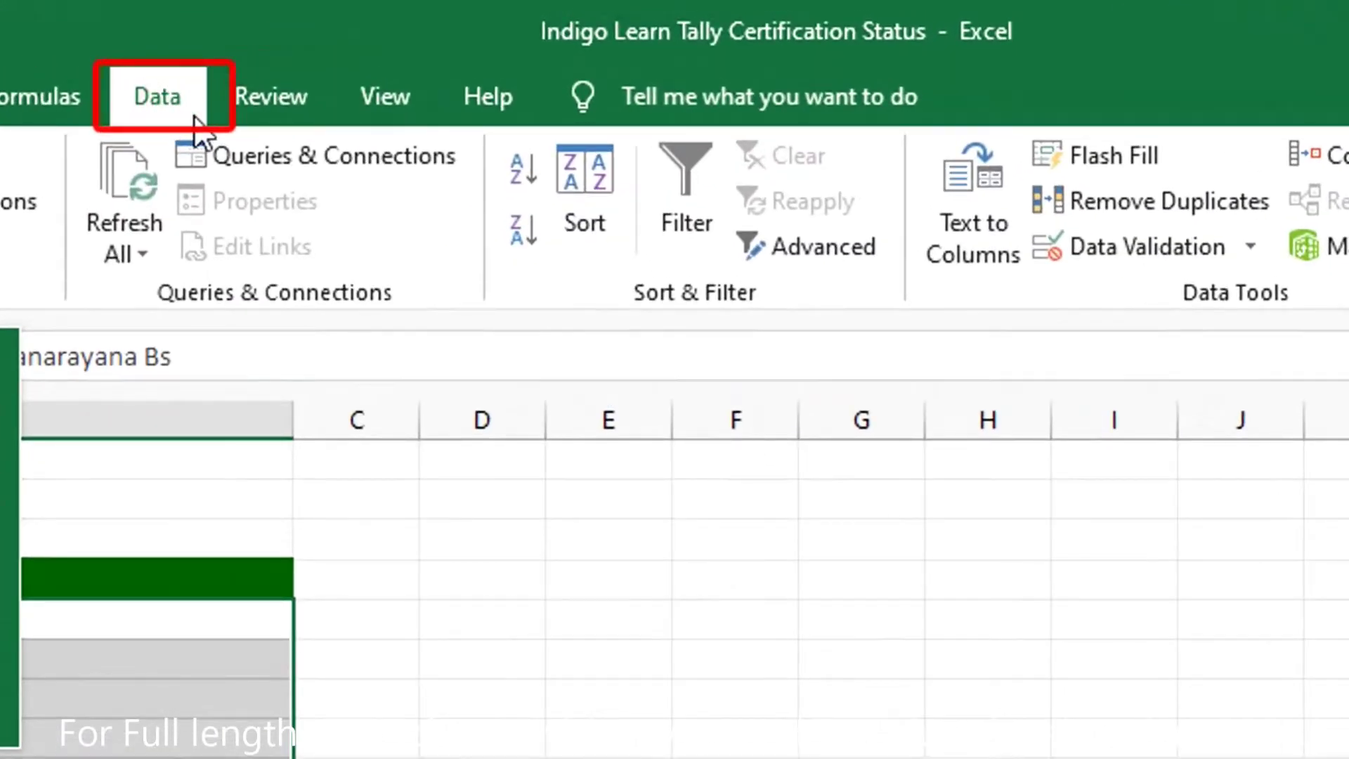
left_click(988, 239)
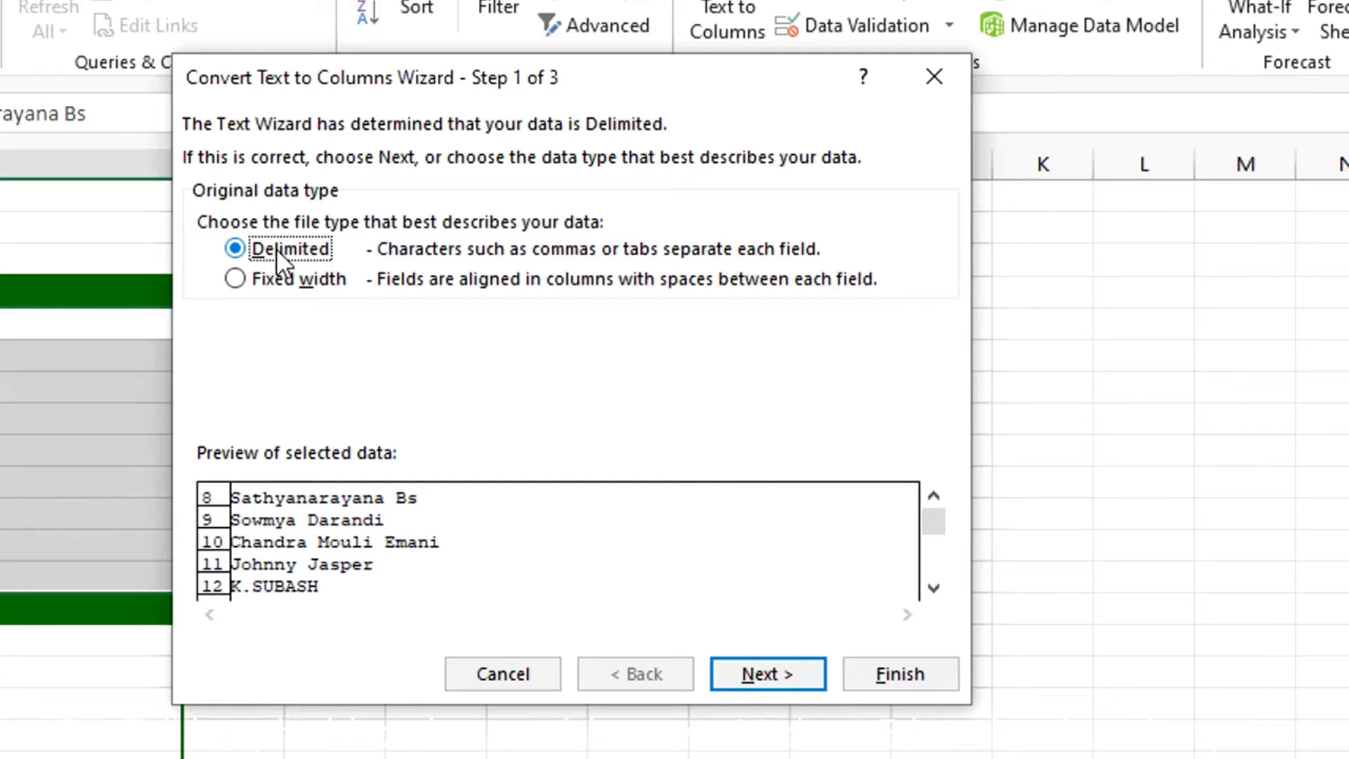
left_click(752, 673)
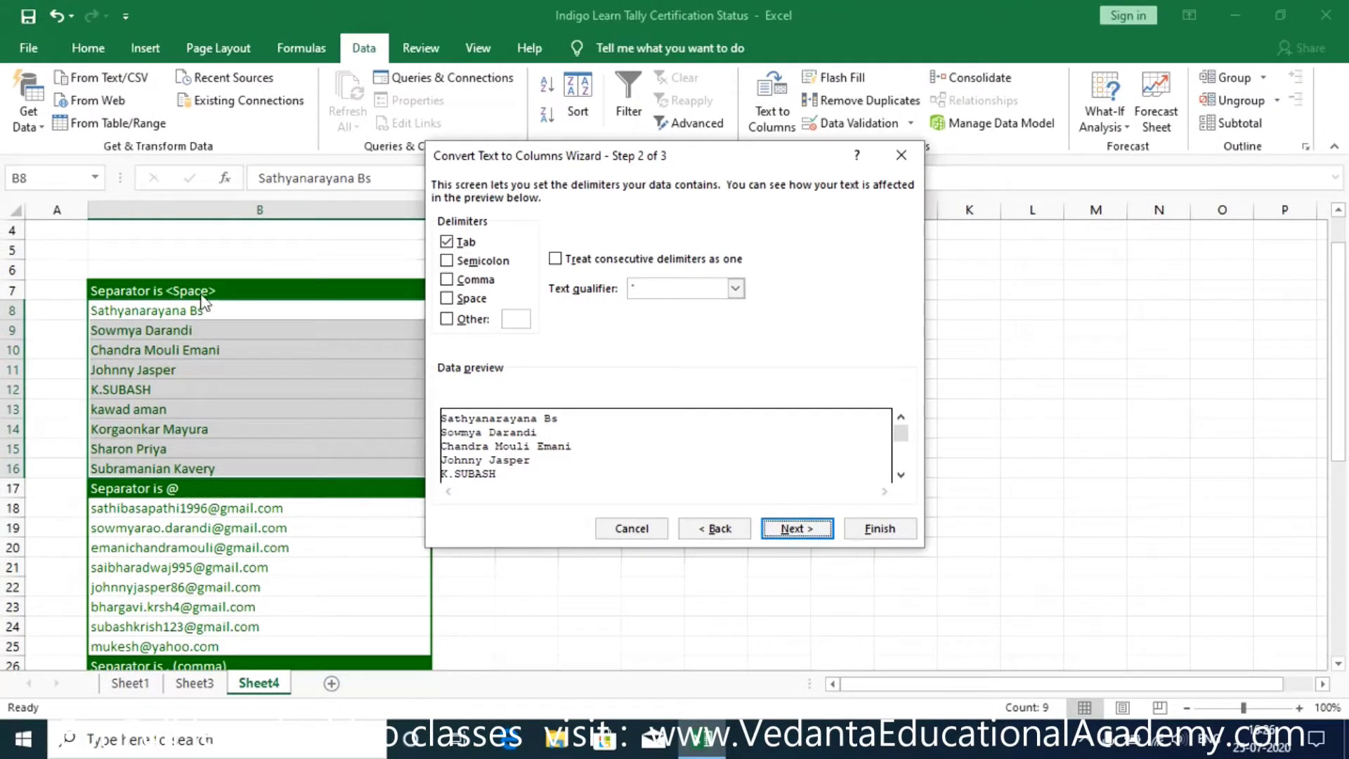
left_click(446, 304)
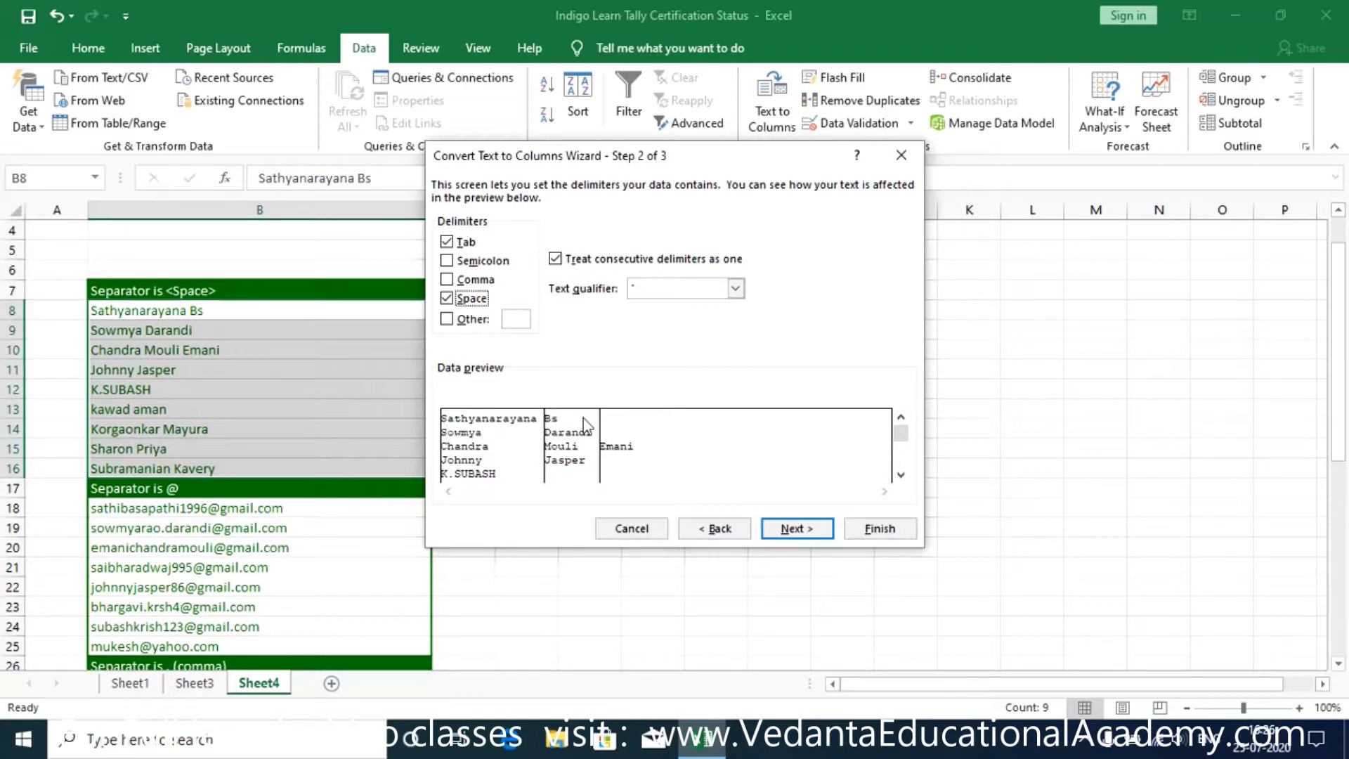
left_click(804, 533)
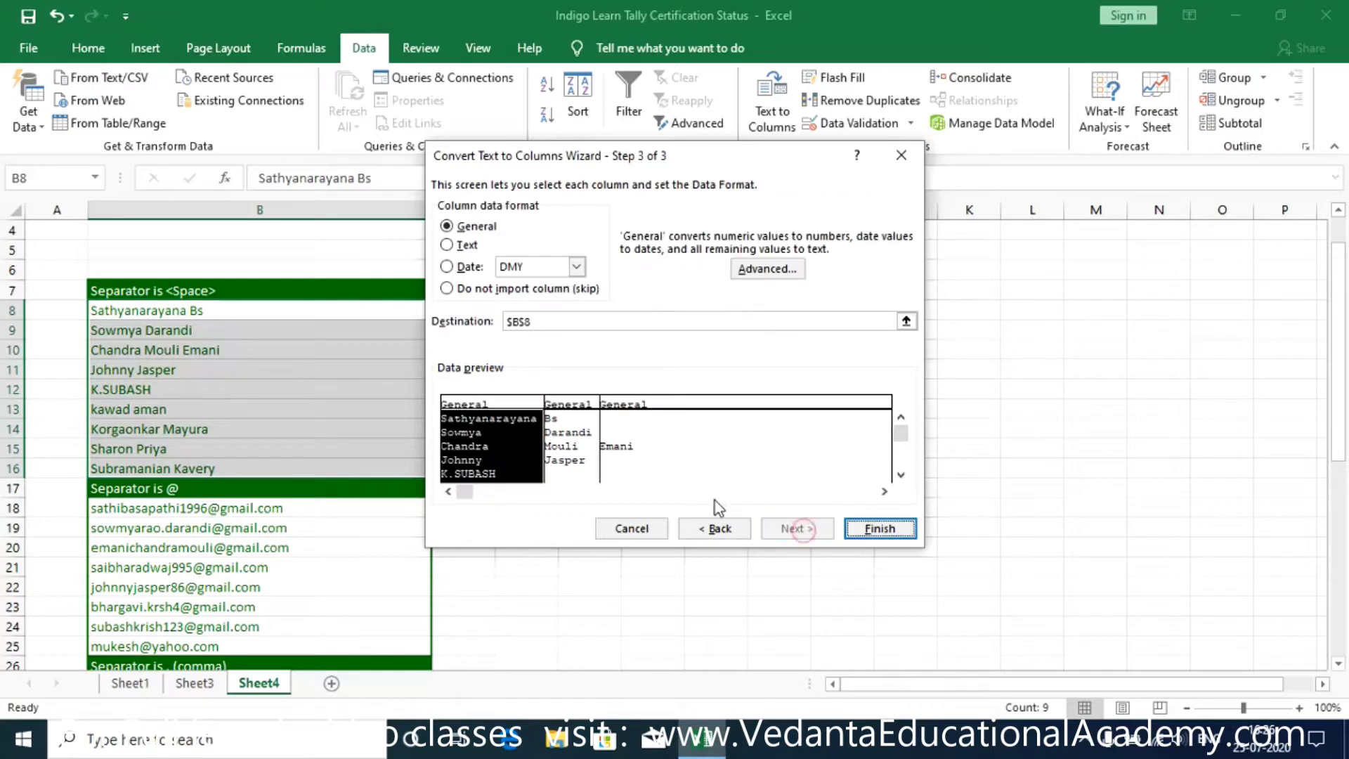
- Set the destination of the split names to cell D8 and finish the conversion
left_click_drag(646, 163, 973, 185)
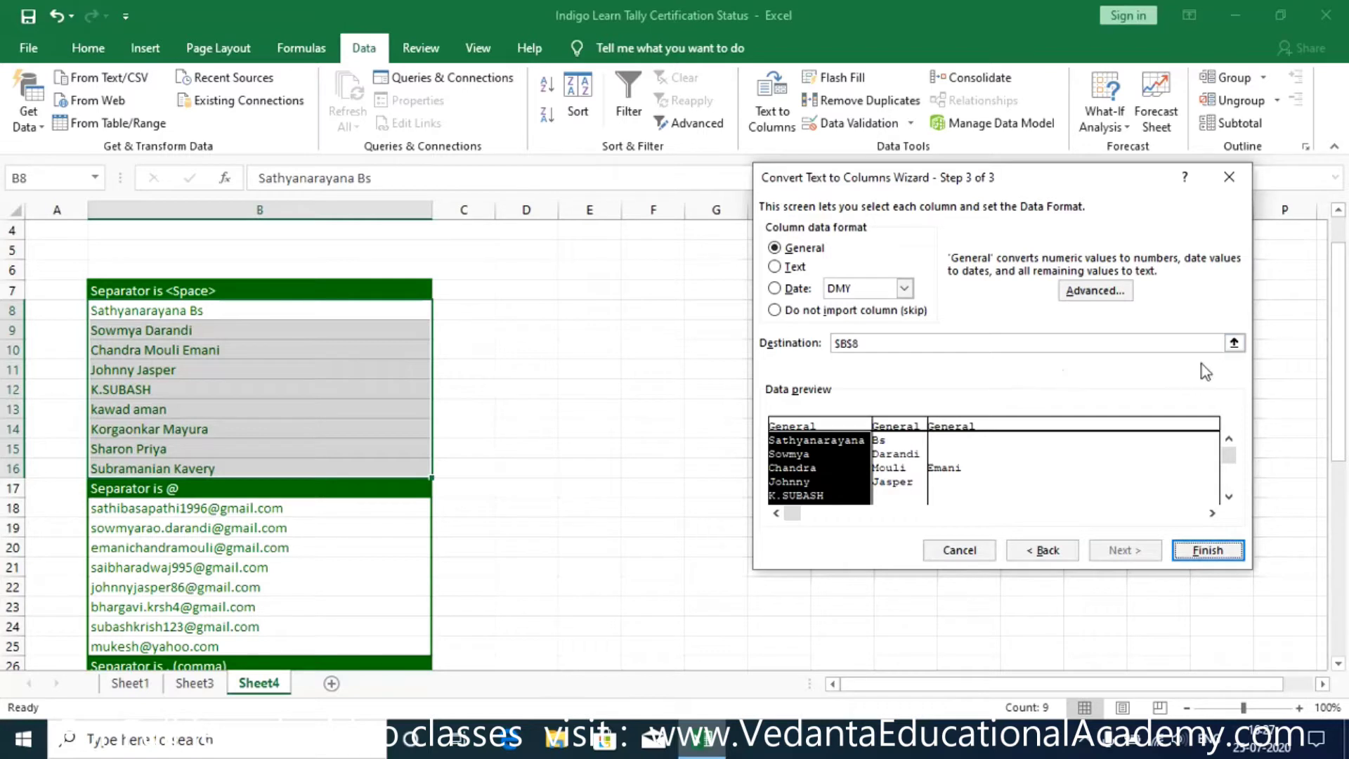
left_click(1234, 343)
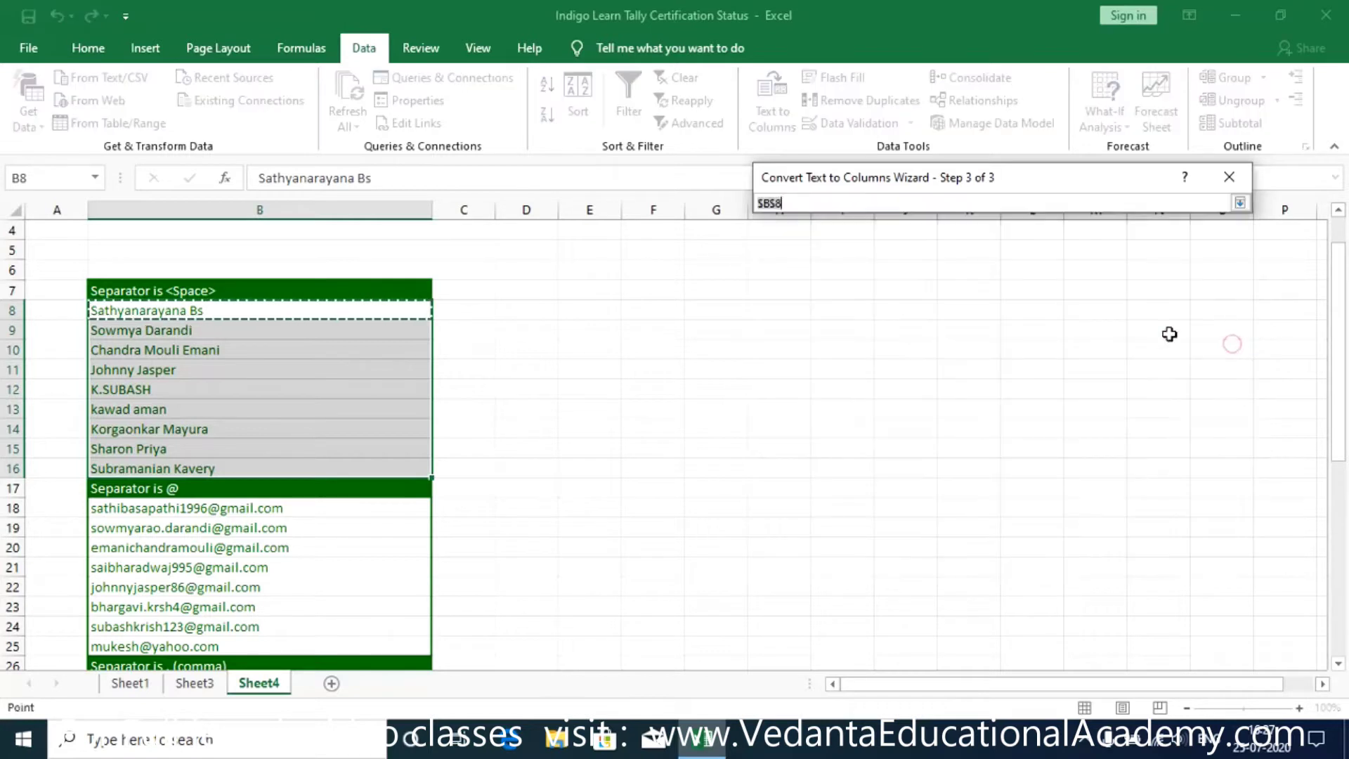
left_click(512, 313)
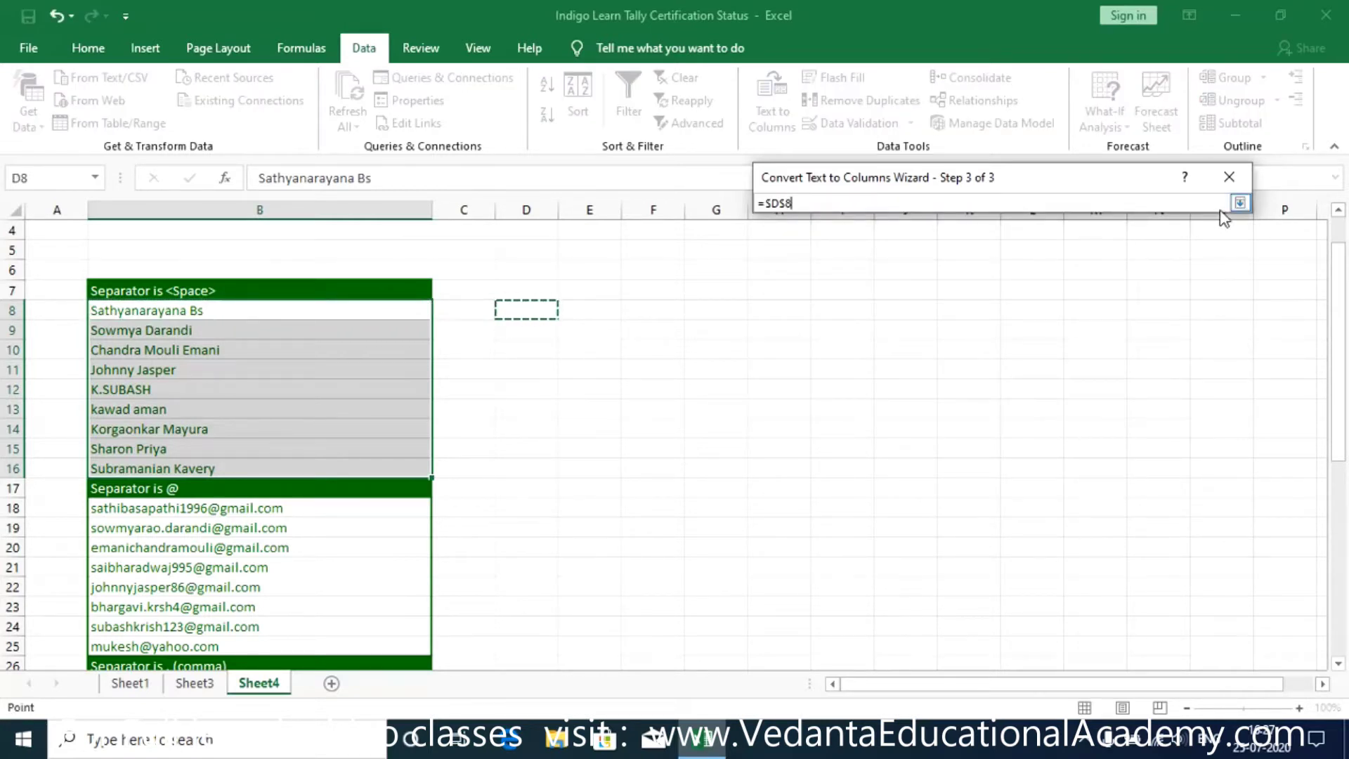
left_click(1240, 204)
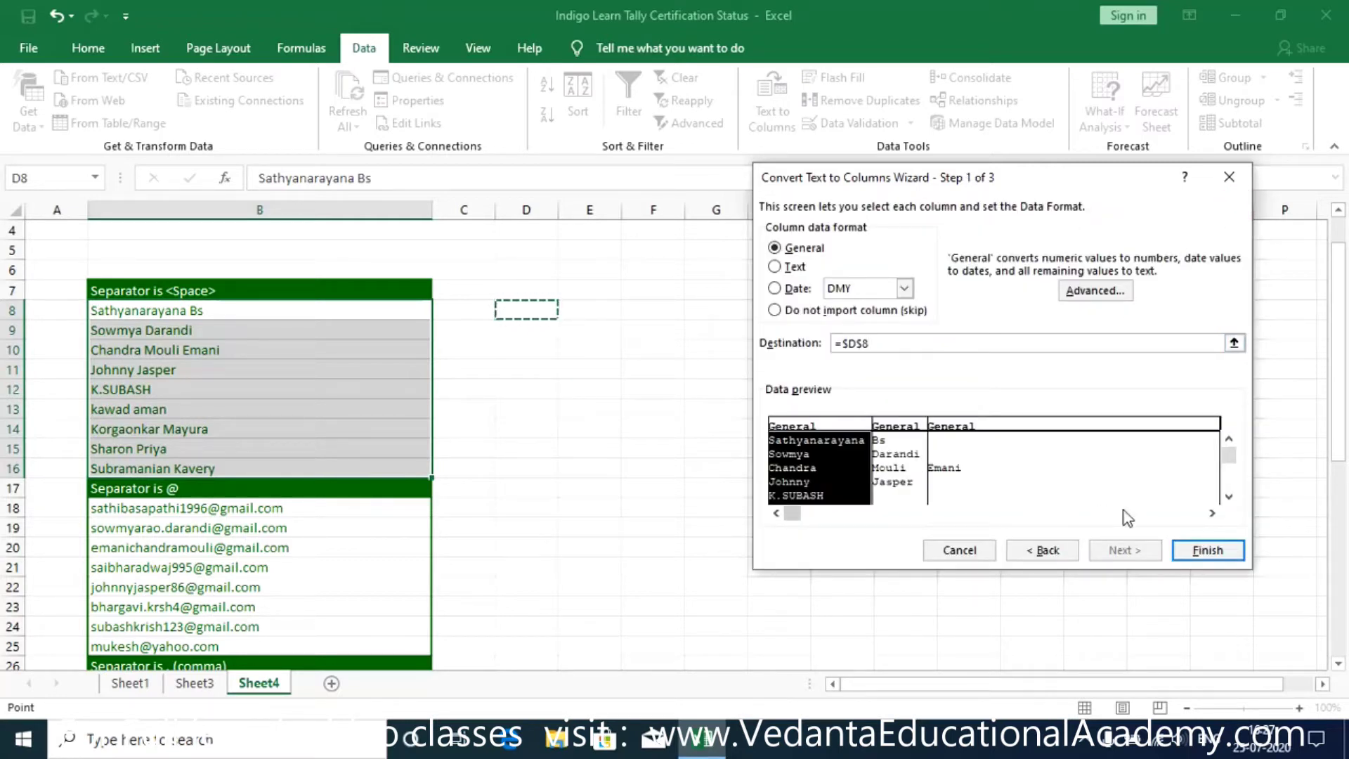
left_click(1203, 551)
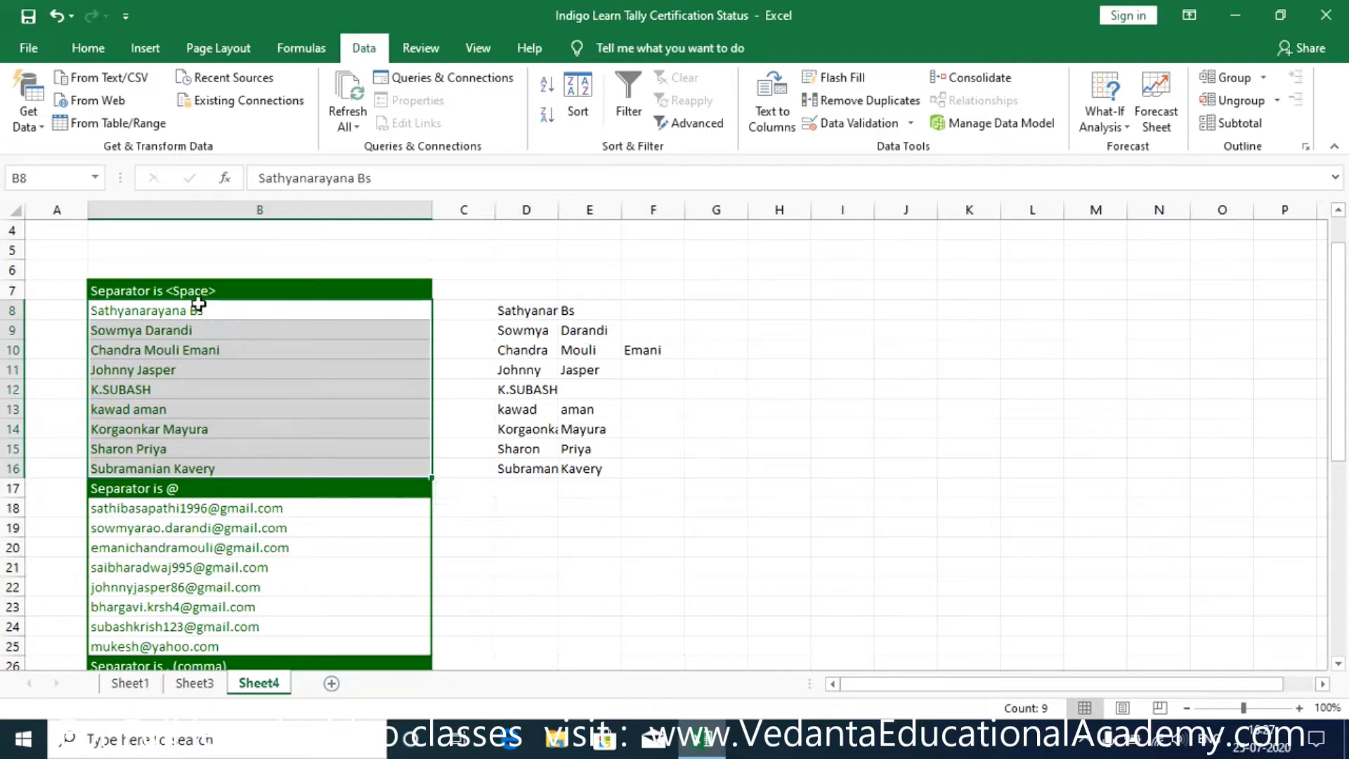
- Split the email addresses in B18:B25 in place with Text to Columns, replacing the Space delimiter with the custom delimiter @
scroll(392, 338, "down", 1)
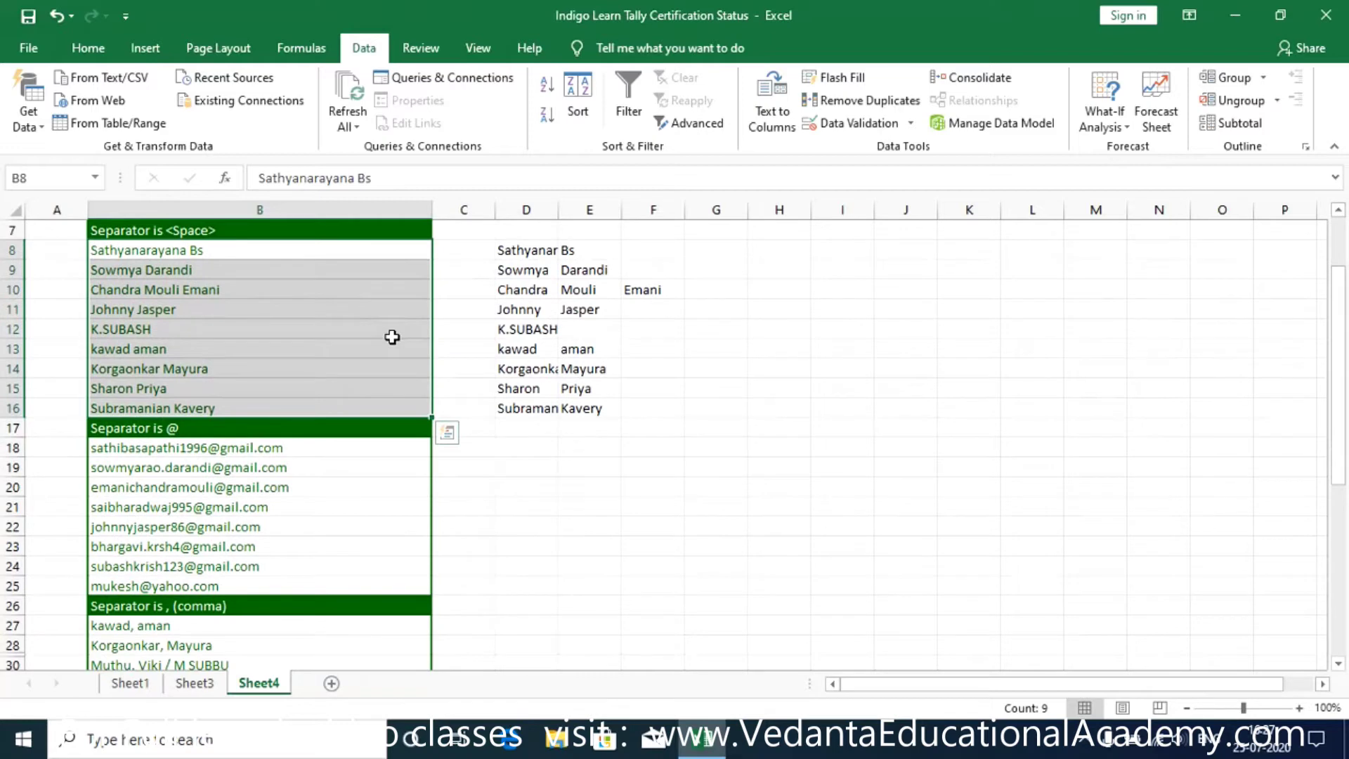
scroll(392, 337, "down", 1)
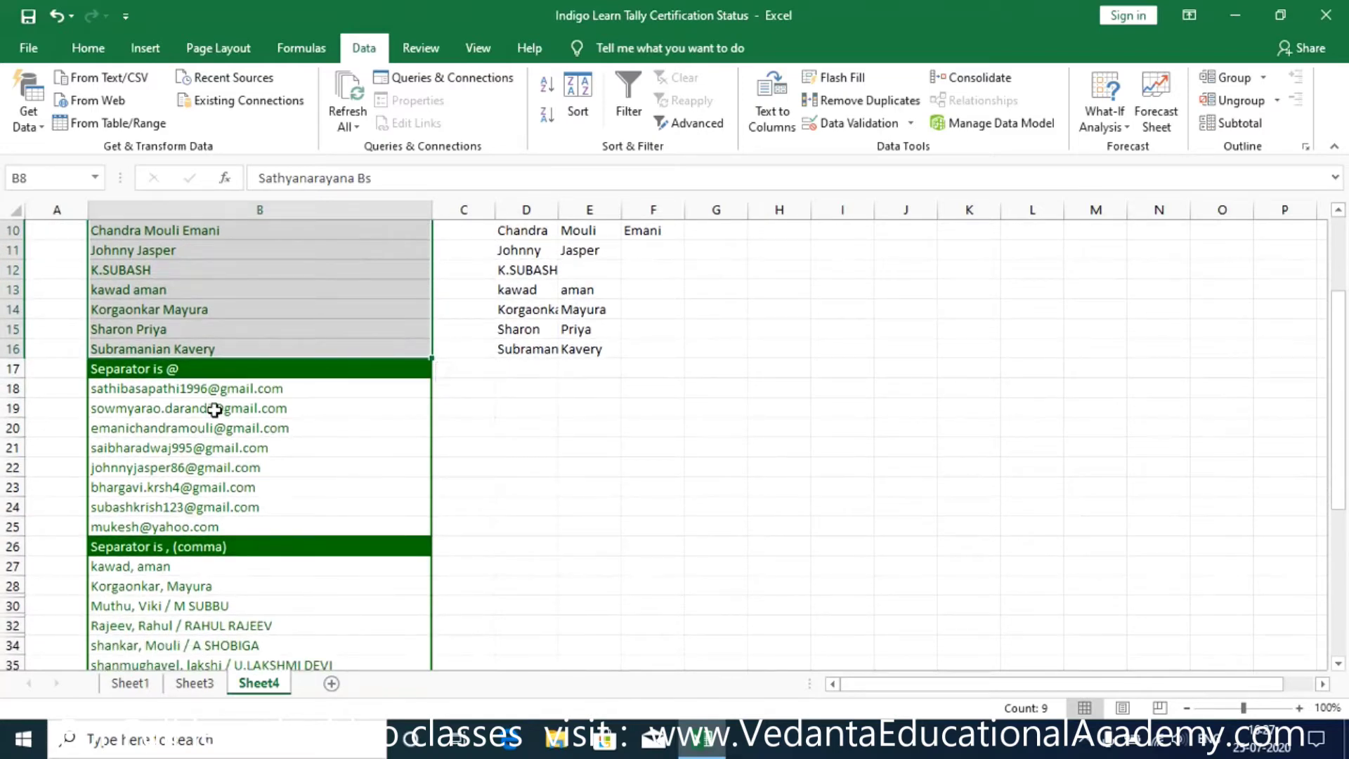
left_click_drag(161, 394, 187, 527)
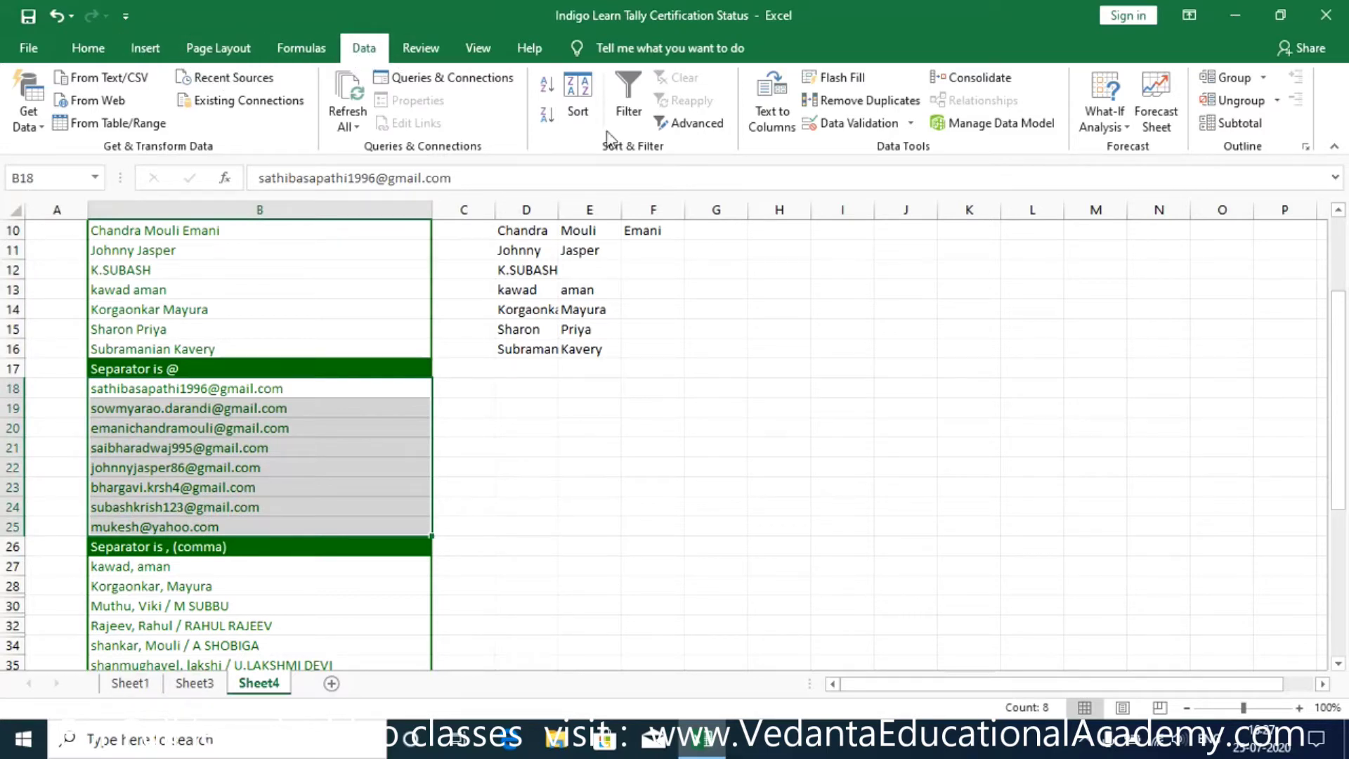
left_click(773, 112)
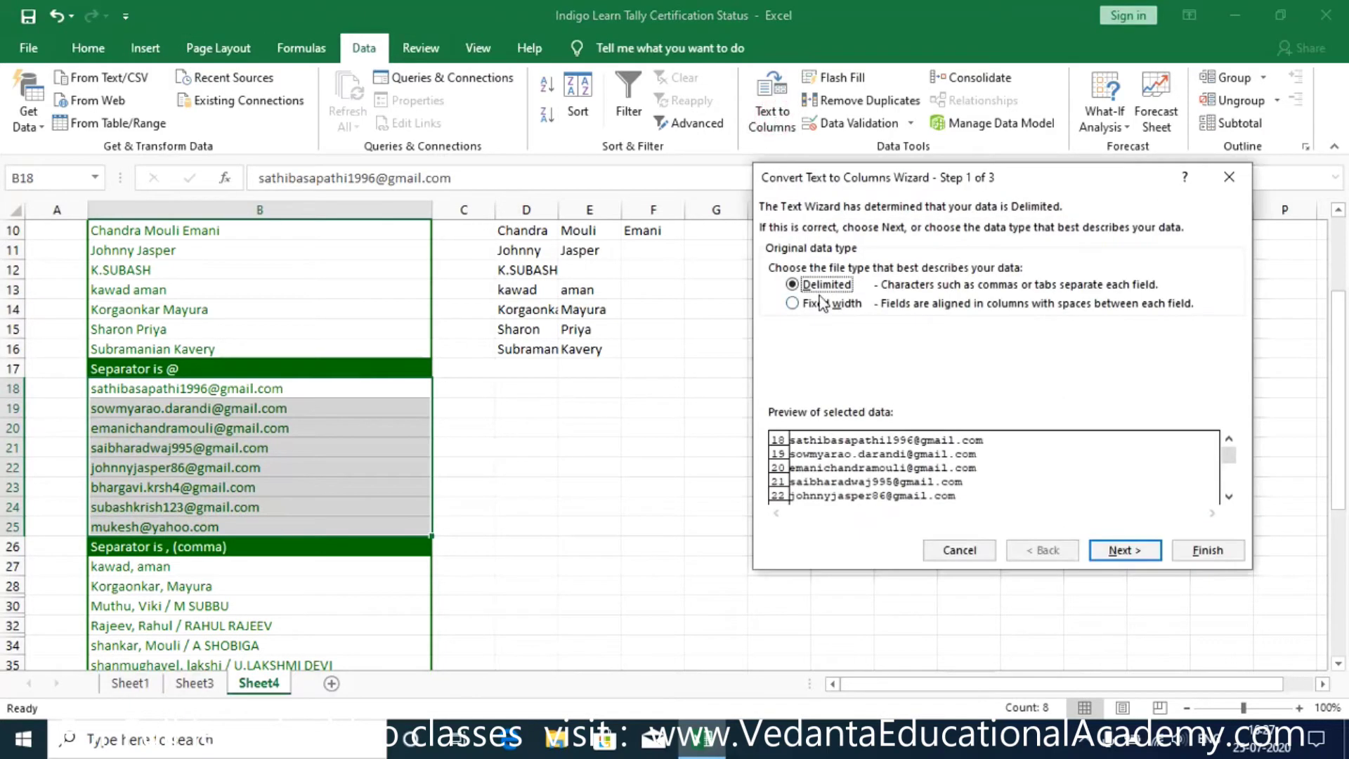
left_click(1123, 550)
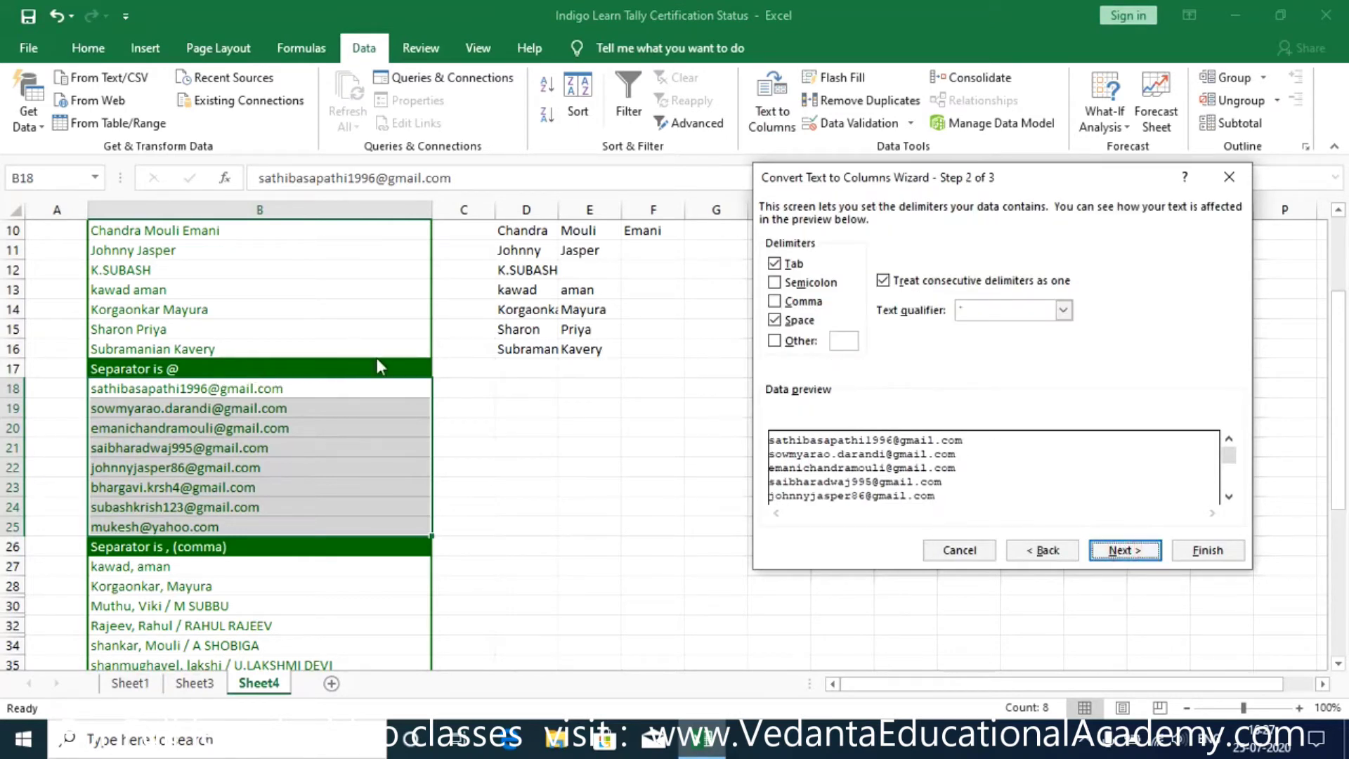
left_click(776, 321)
left_click(775, 341)
type("@")
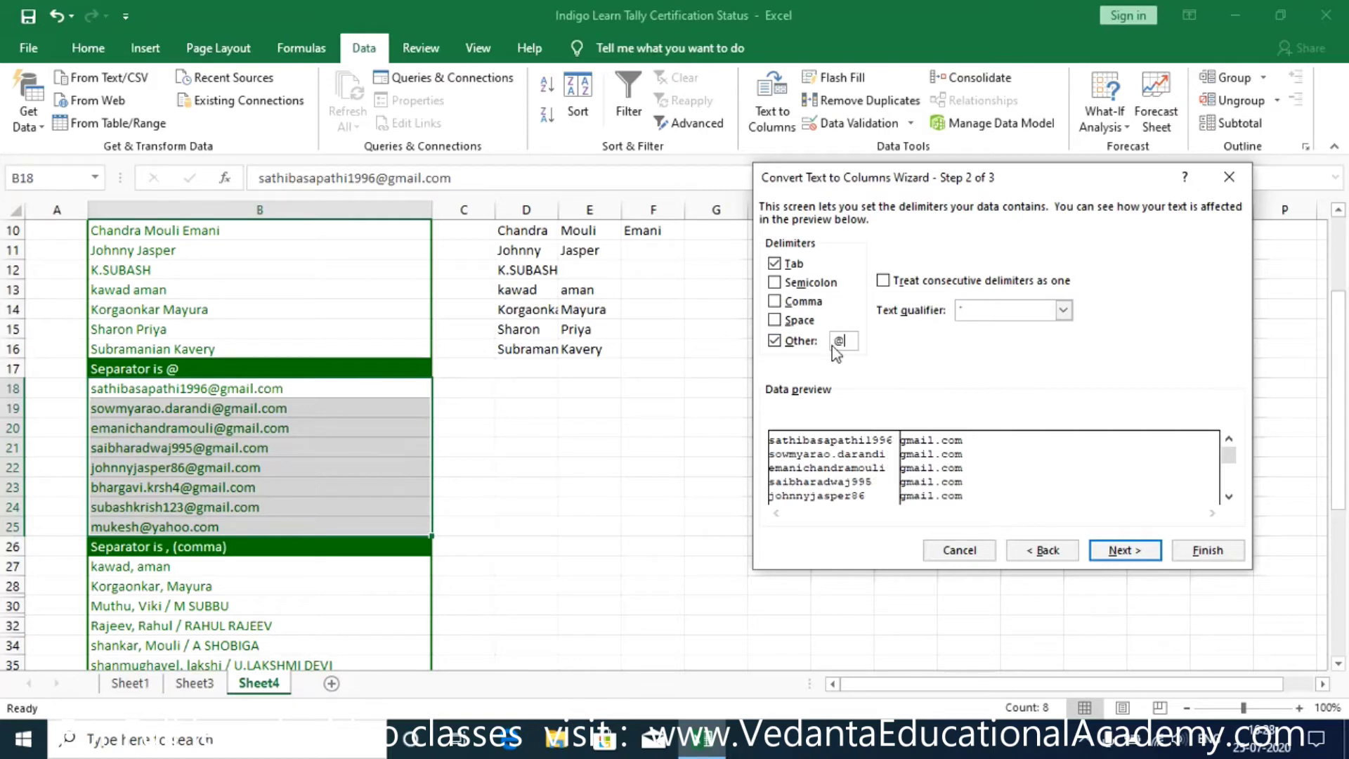
left_click(1124, 551)
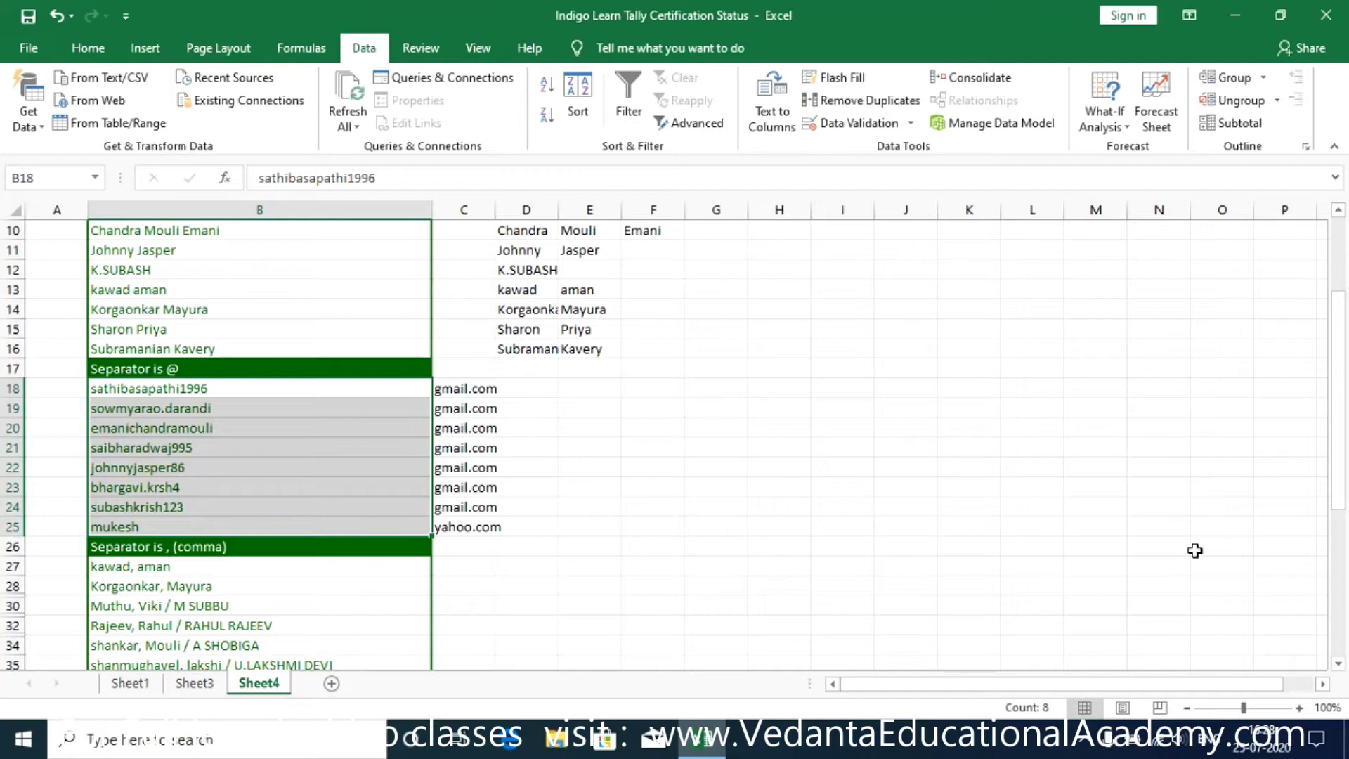
- Undo the in-place split and split the email addresses in B18:B25 at @ again, with D18 as the destination
key("ctrl+z")
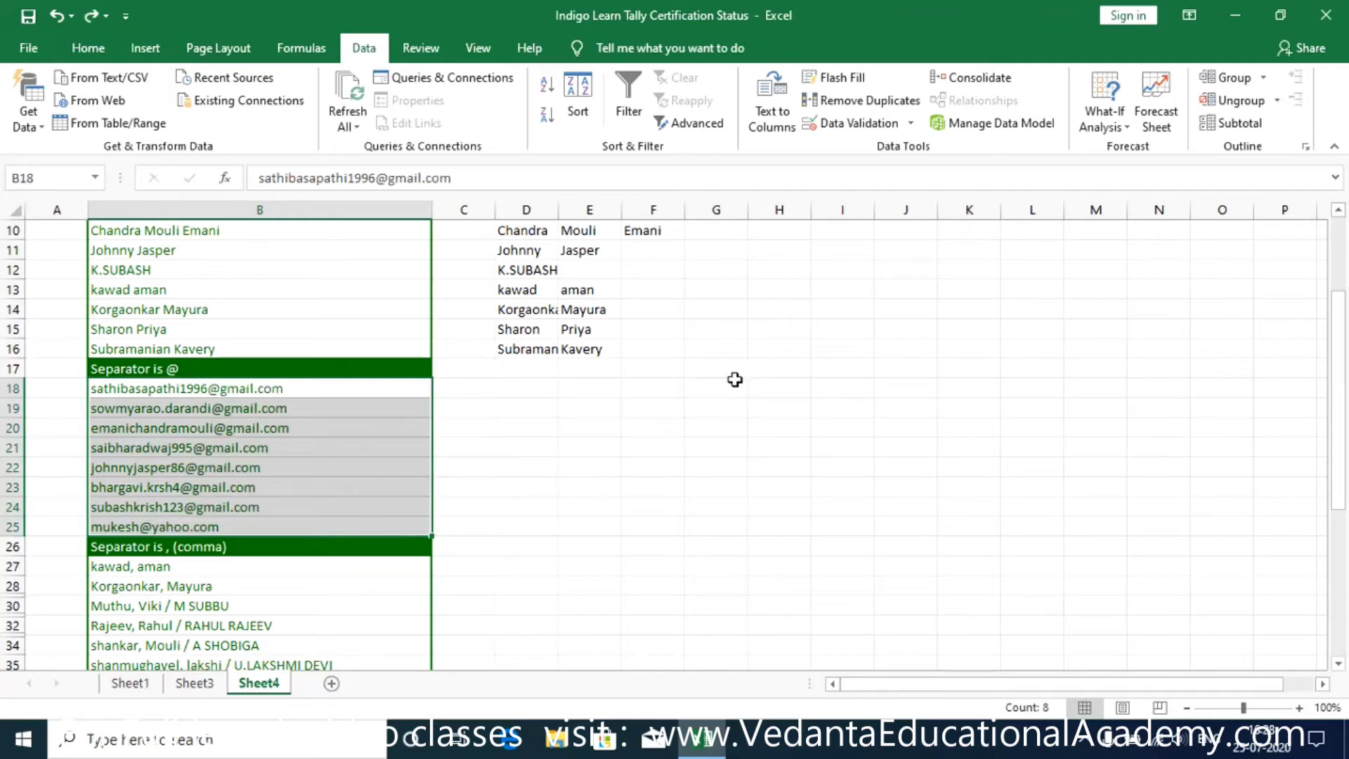
left_click(775, 126)
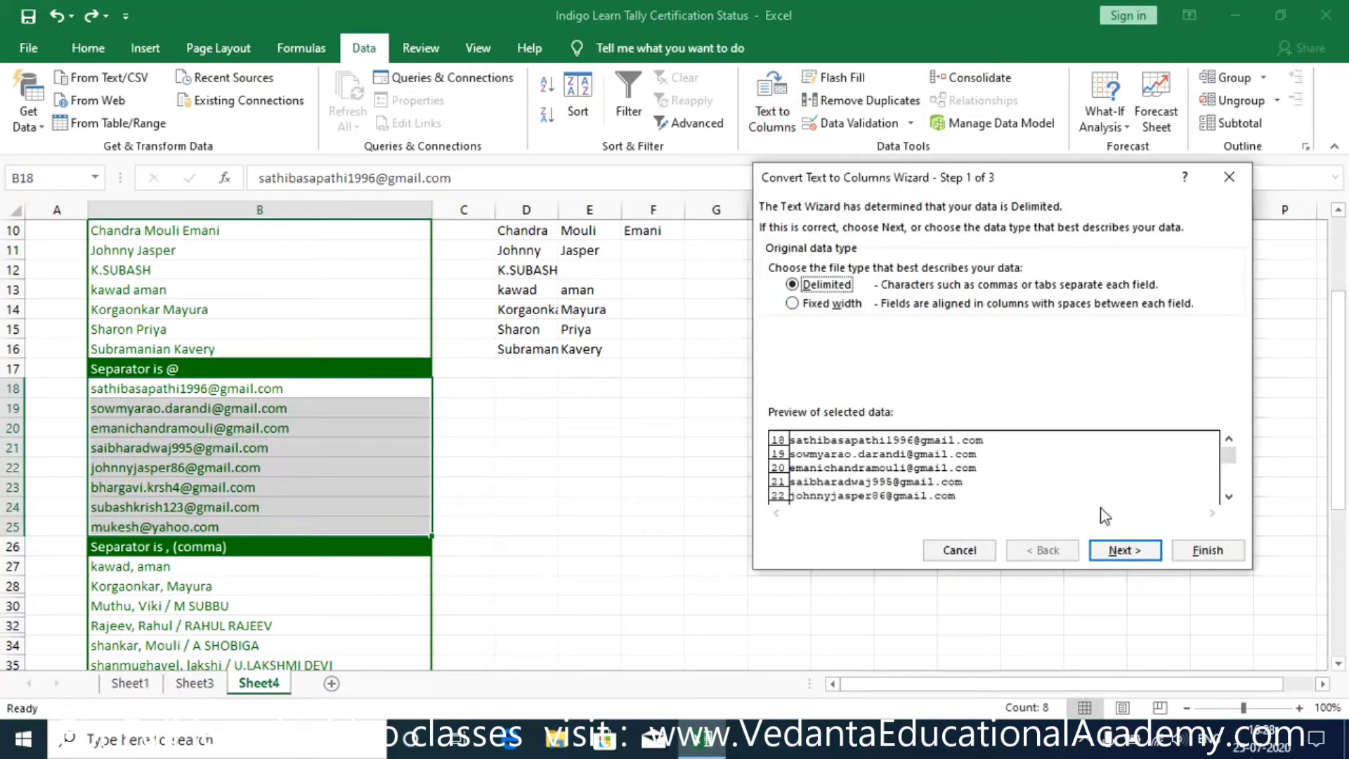
left_click(1126, 551)
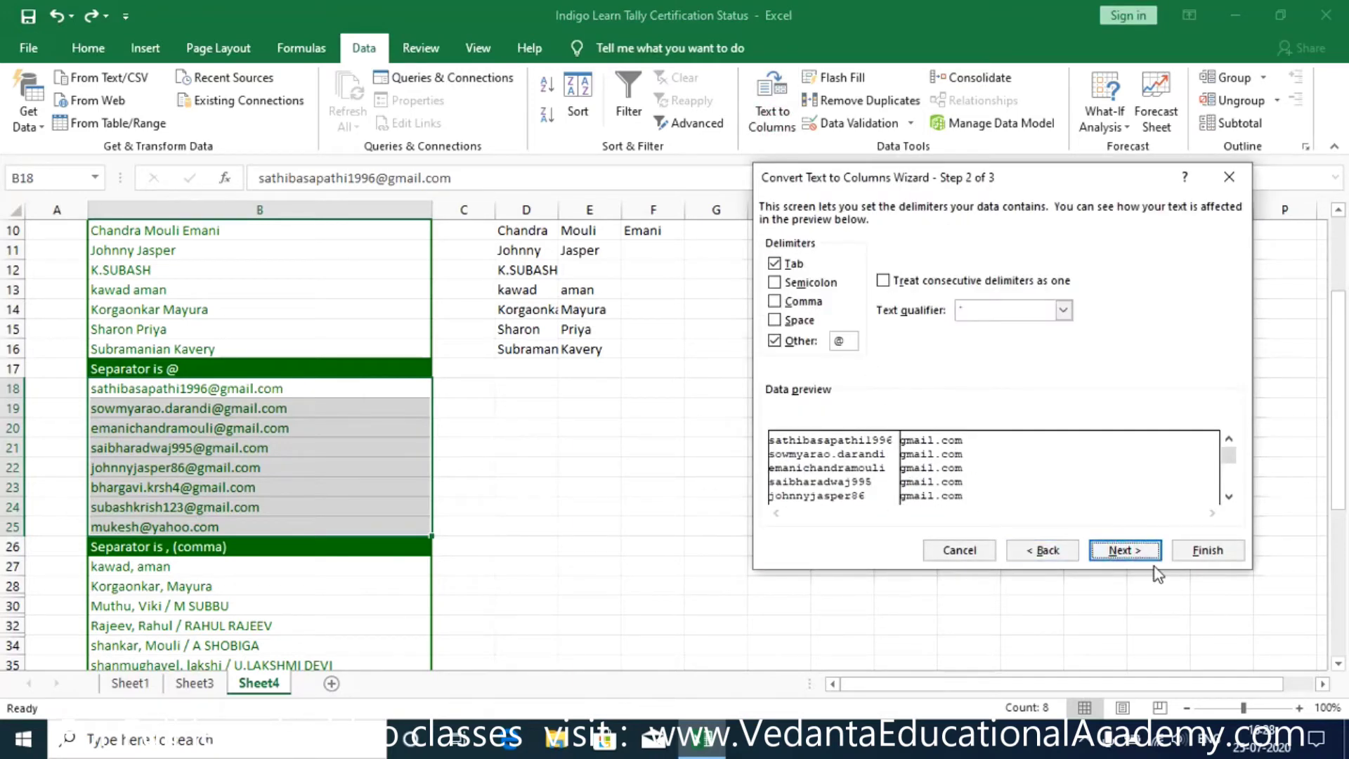
left_click(1138, 555)
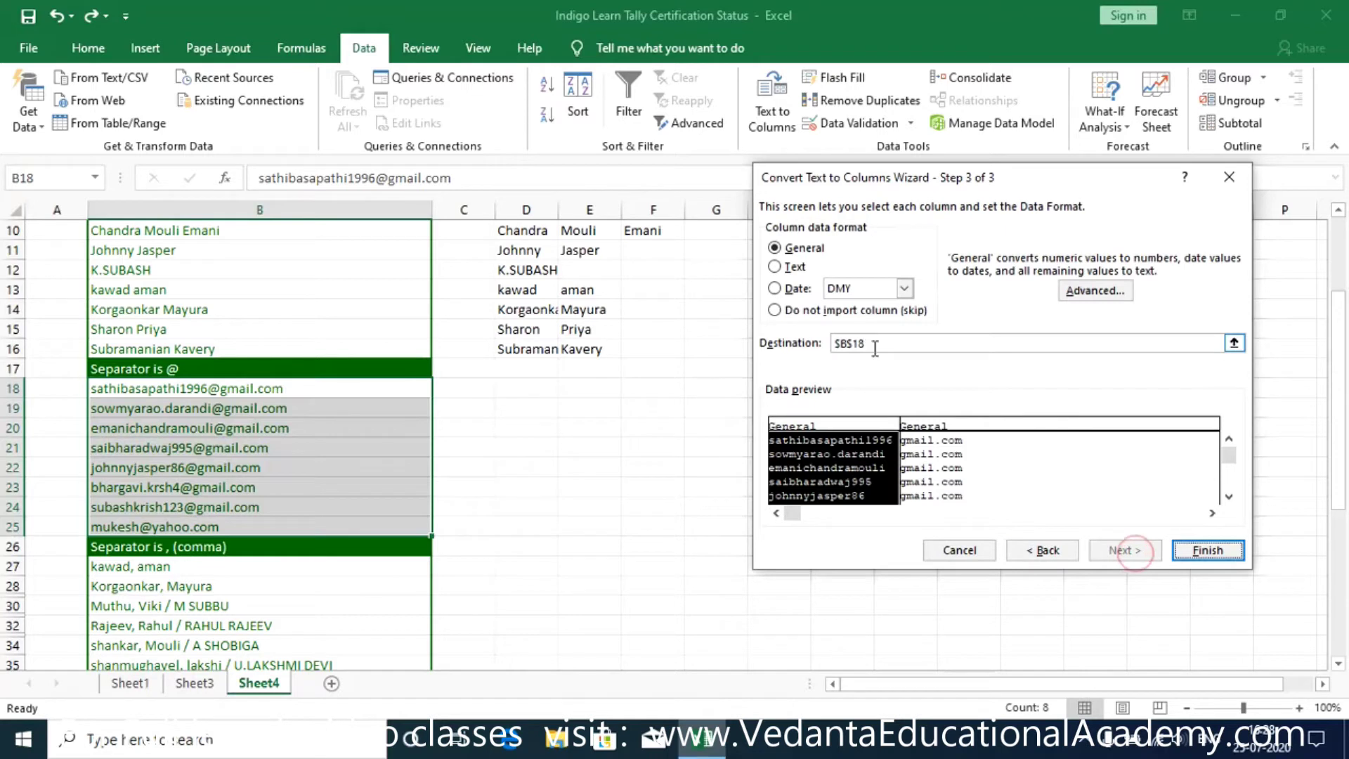
left_click(1235, 344)
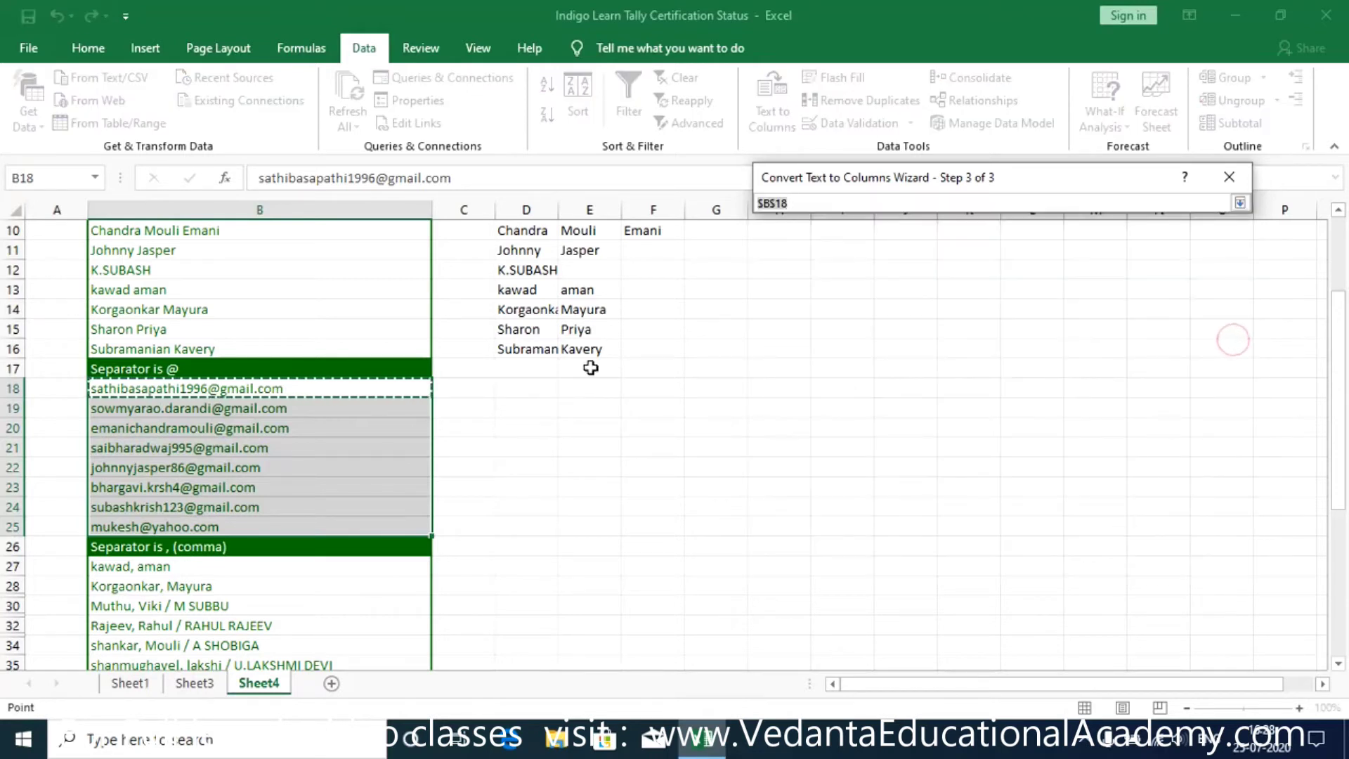
left_click(527, 391)
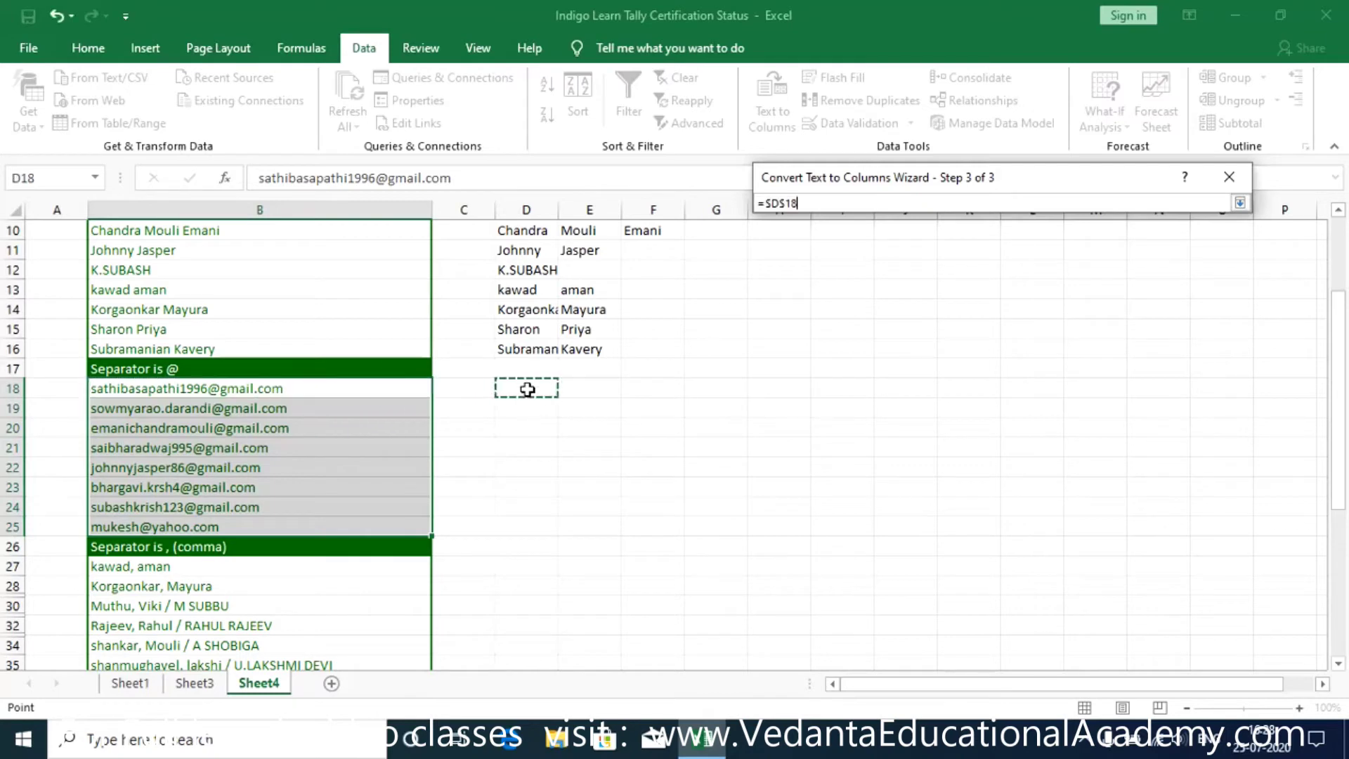
left_click(1241, 203)
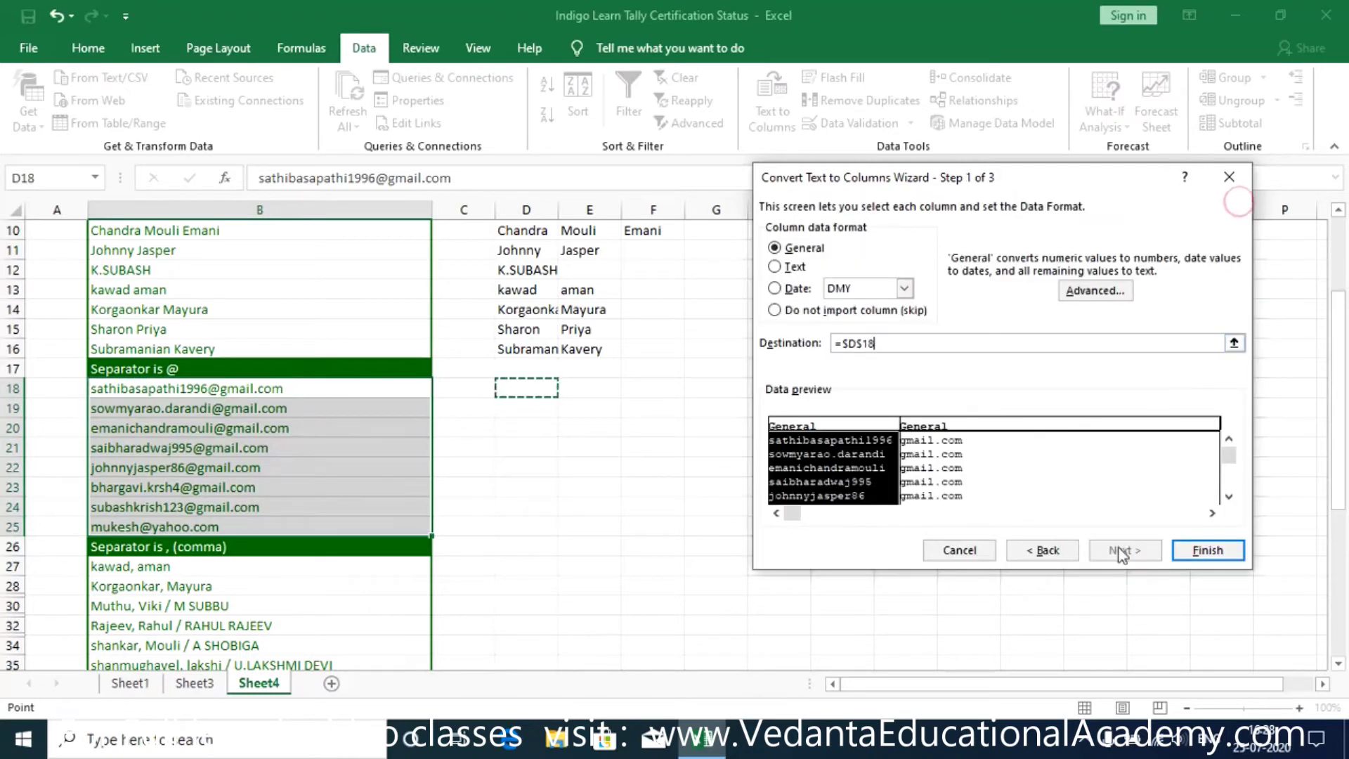
left_click(1200, 554)
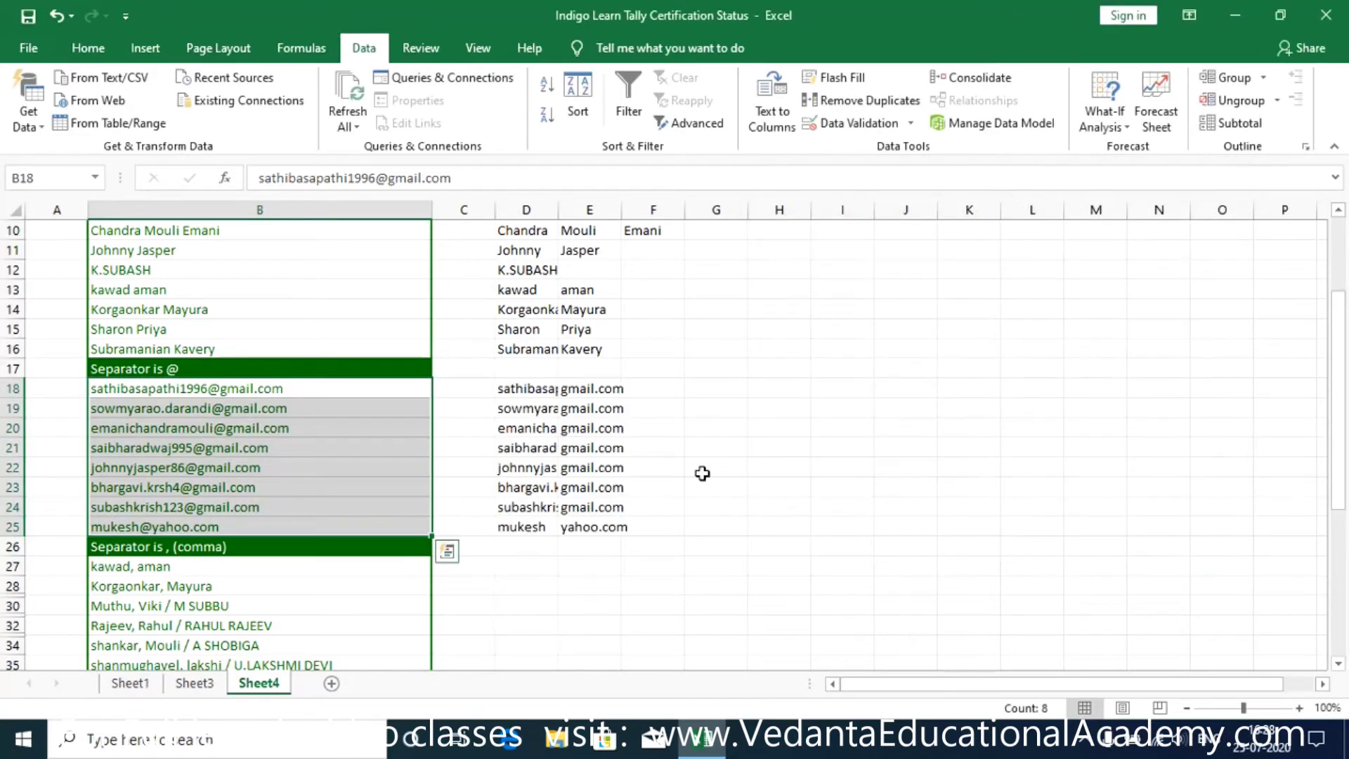
- Widen column D to fit its contents, and split the names in B27:B42 in place with Text to Columns, replacing the @ delimiter with Comma
left_click_drag(558, 210, 656, 230)
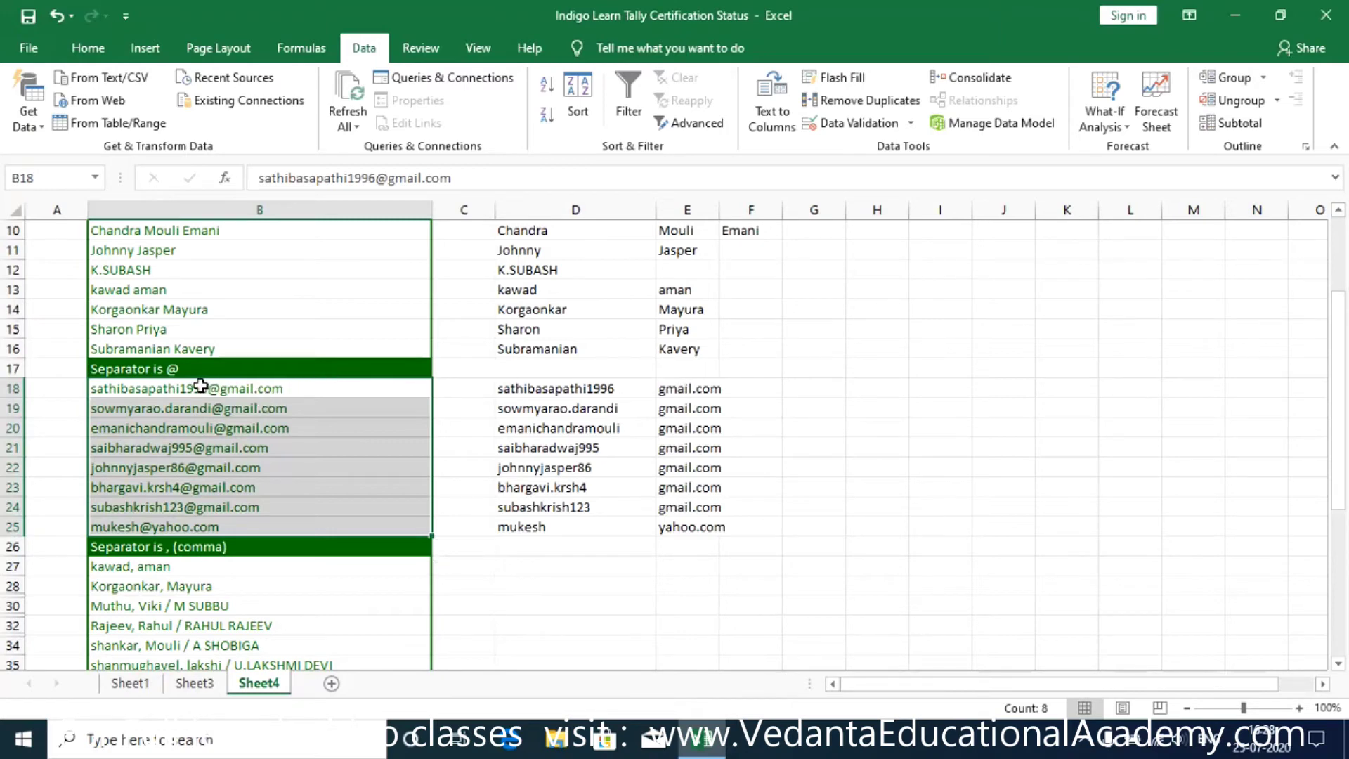
scroll(226, 447, "down", 4)
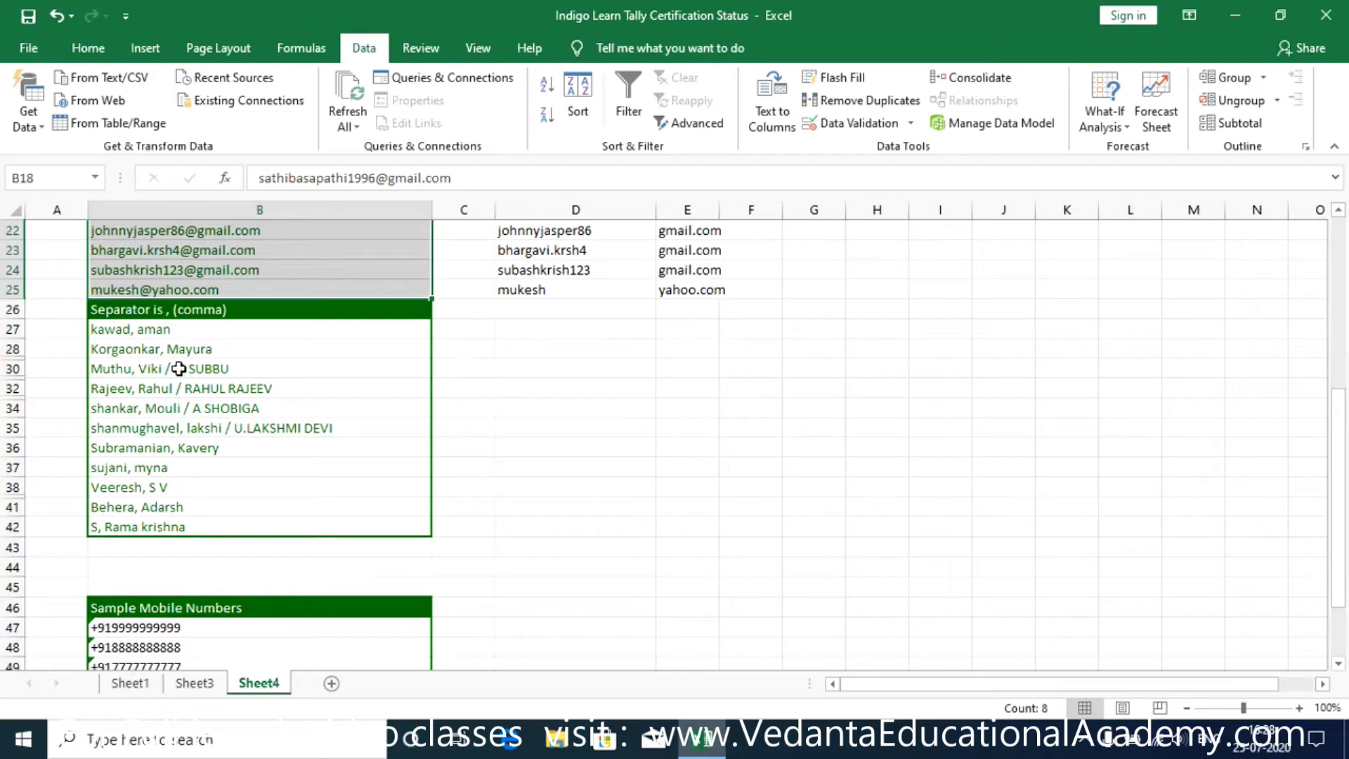
left_click_drag(184, 523, 253, 327)
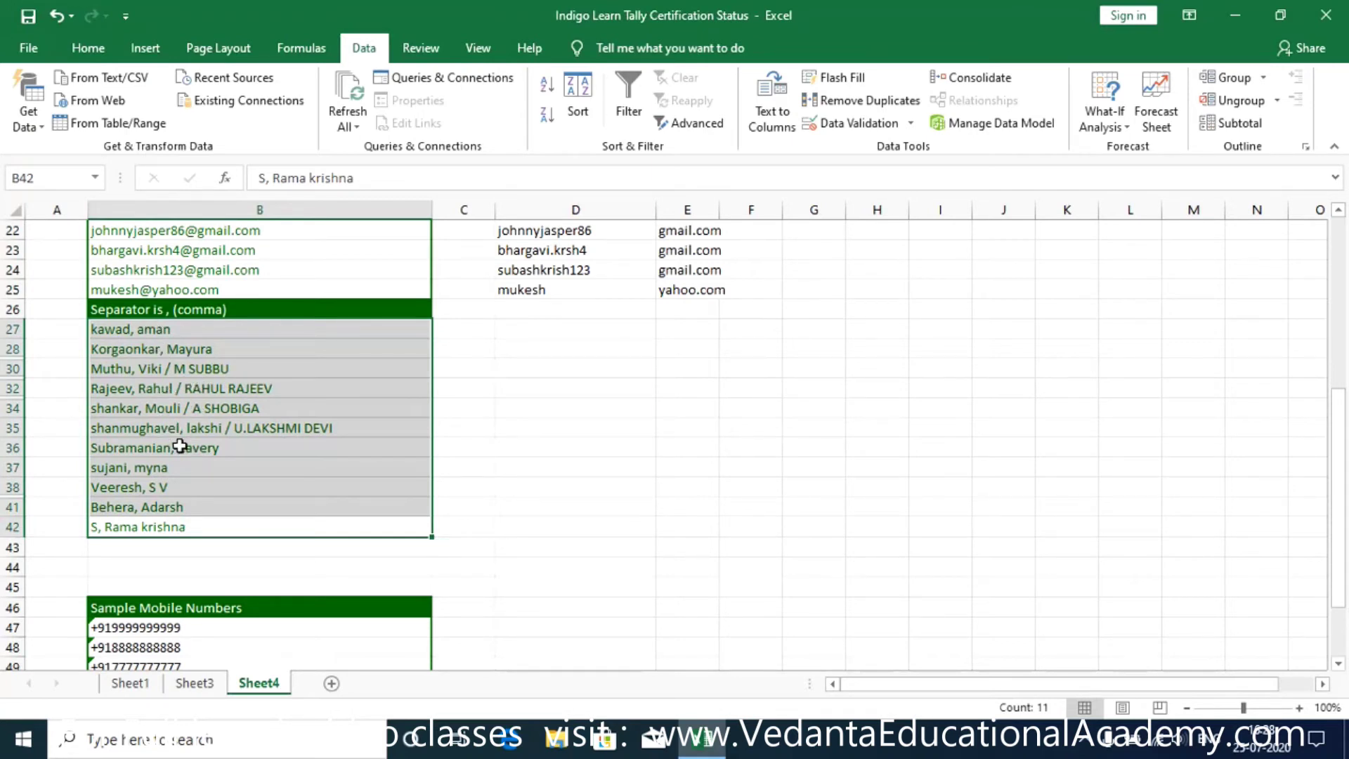
left_click(763, 121)
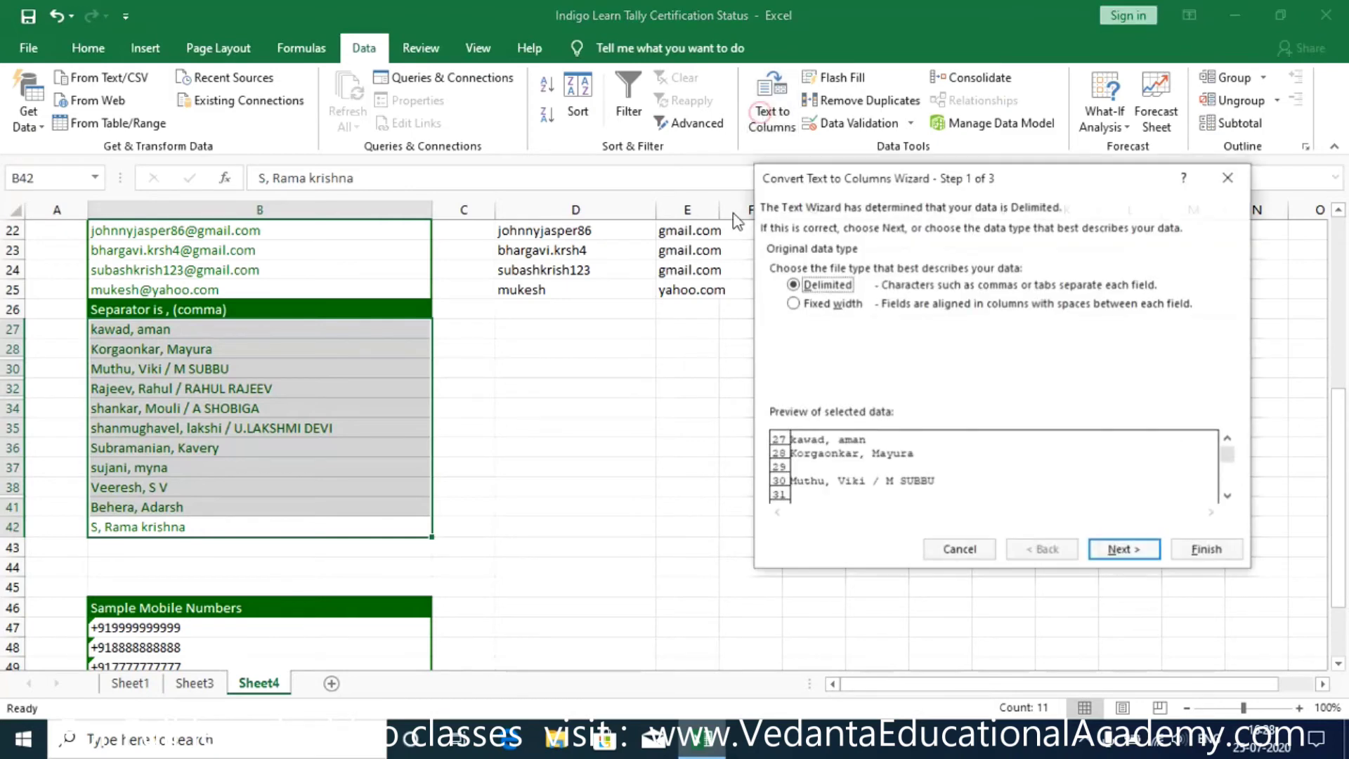
left_click(1124, 549)
left_click(774, 341)
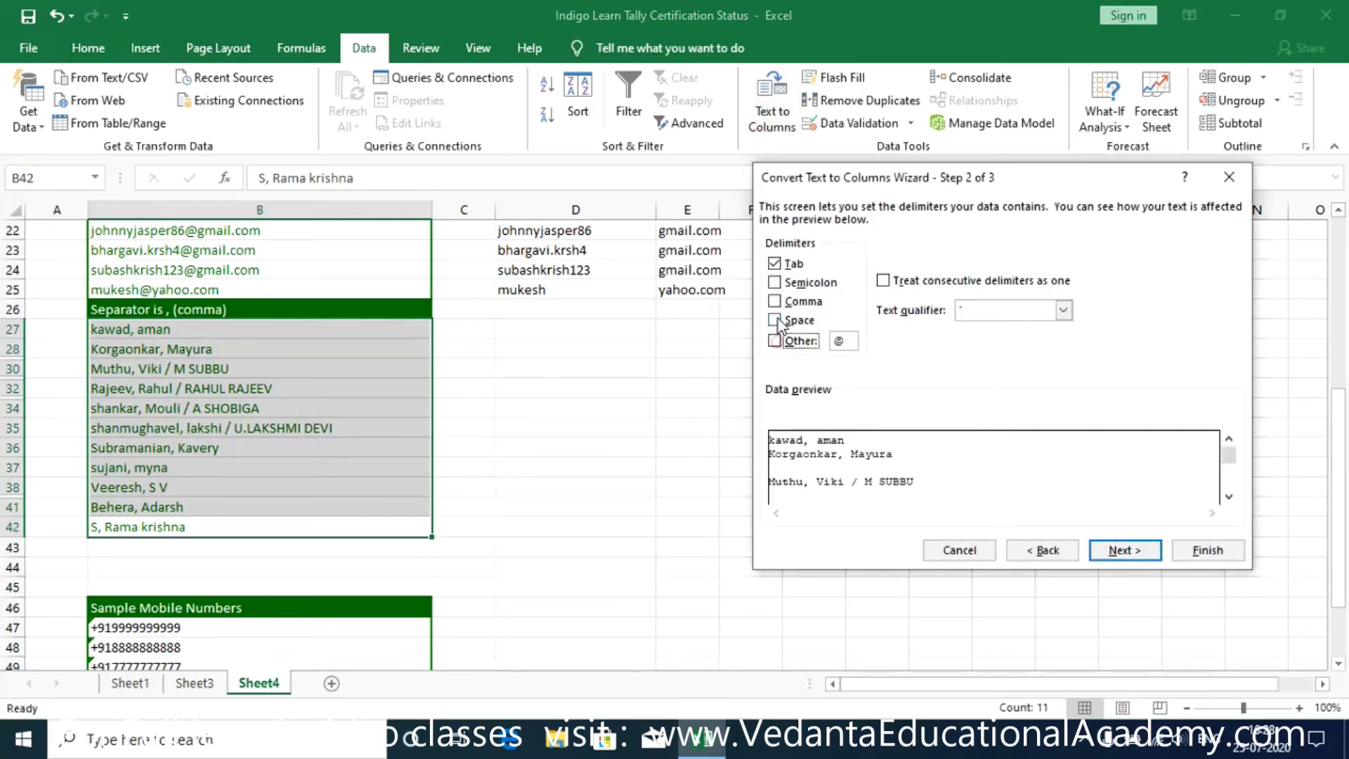
left_click(775, 301)
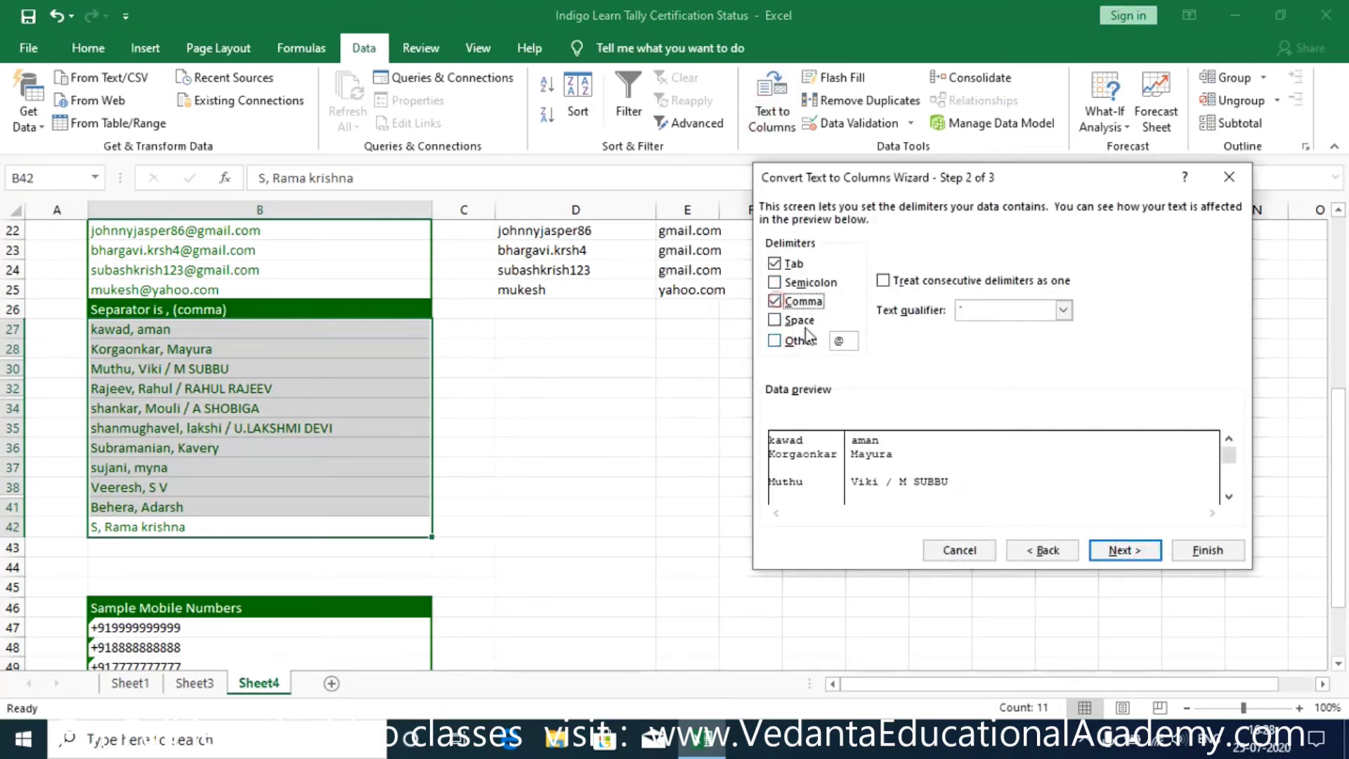
left_click(1123, 550)
left_click(1199, 555)
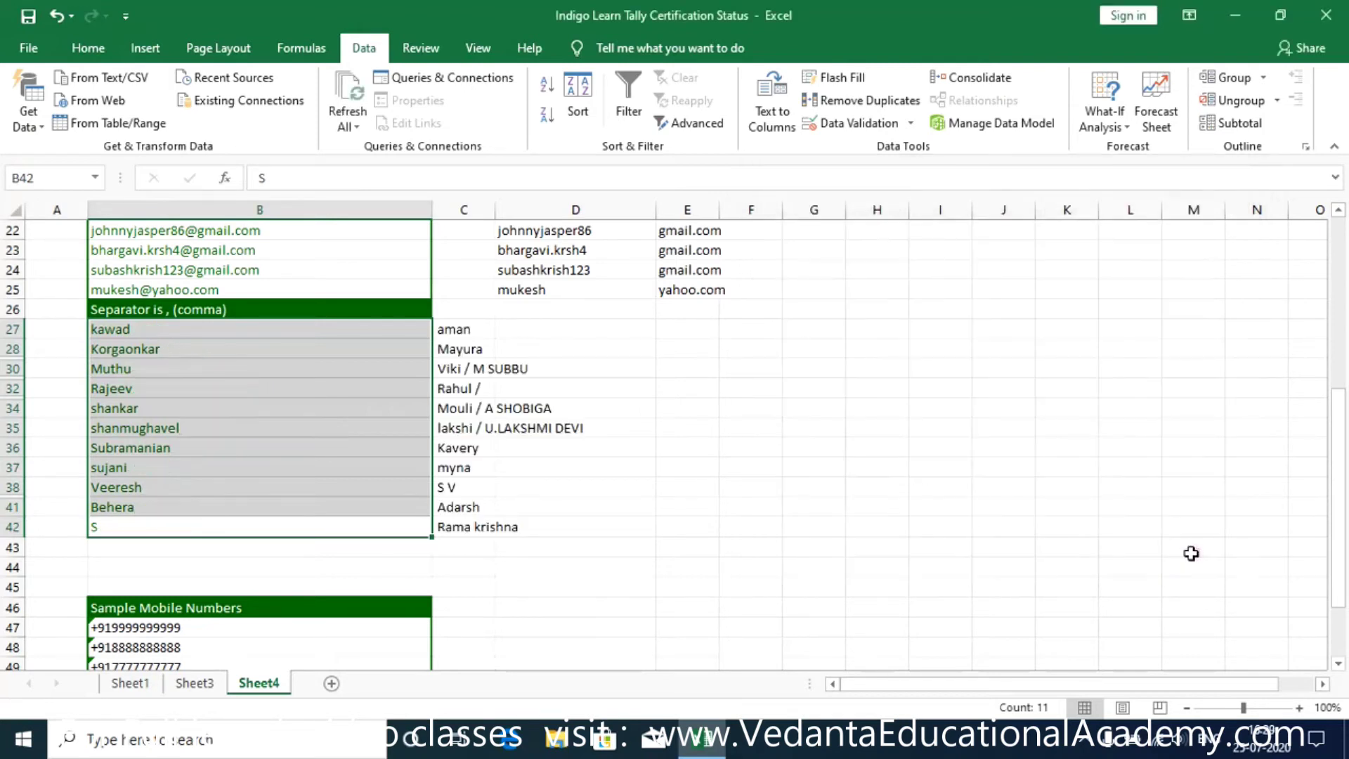
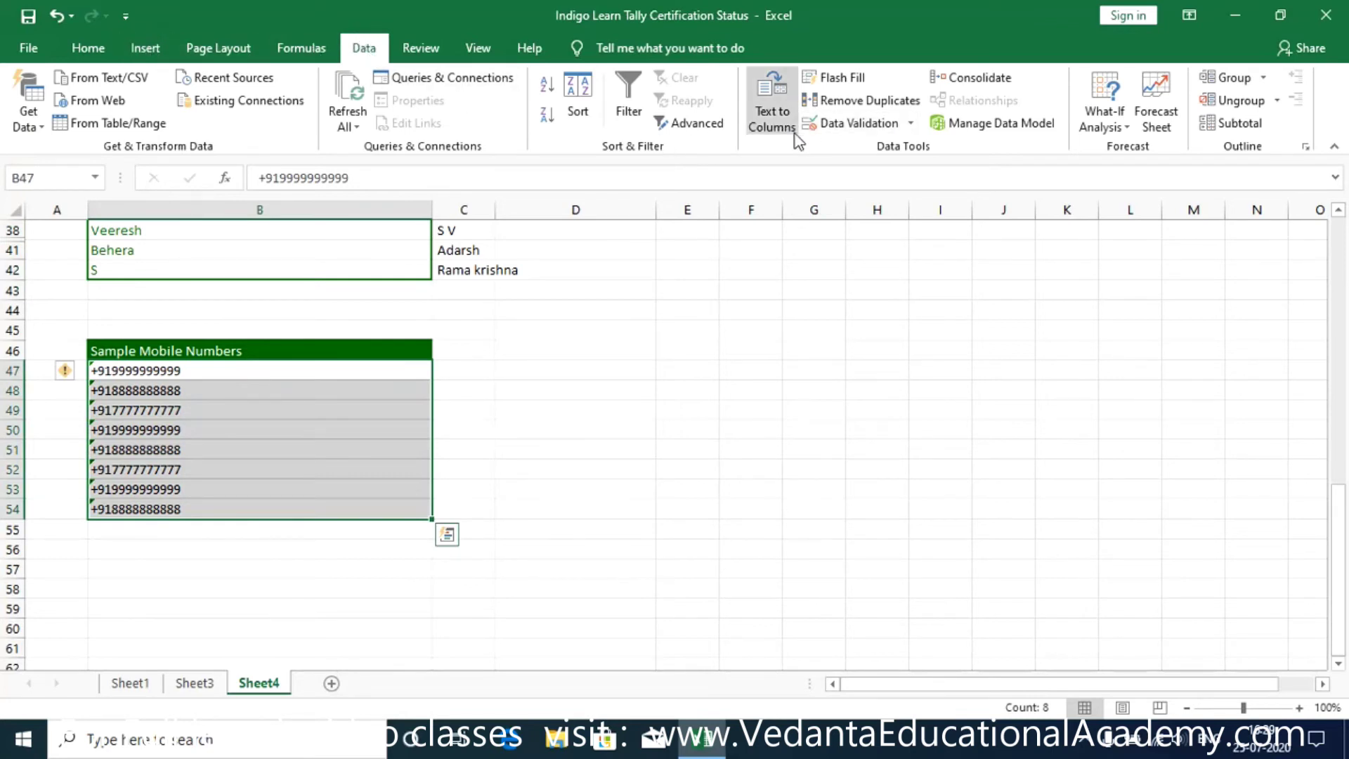
- Start Text to Columns on the mobile numbers in B47:B54 as fixed-width data, with a column break after the +91 prefix
left_click(773, 128)
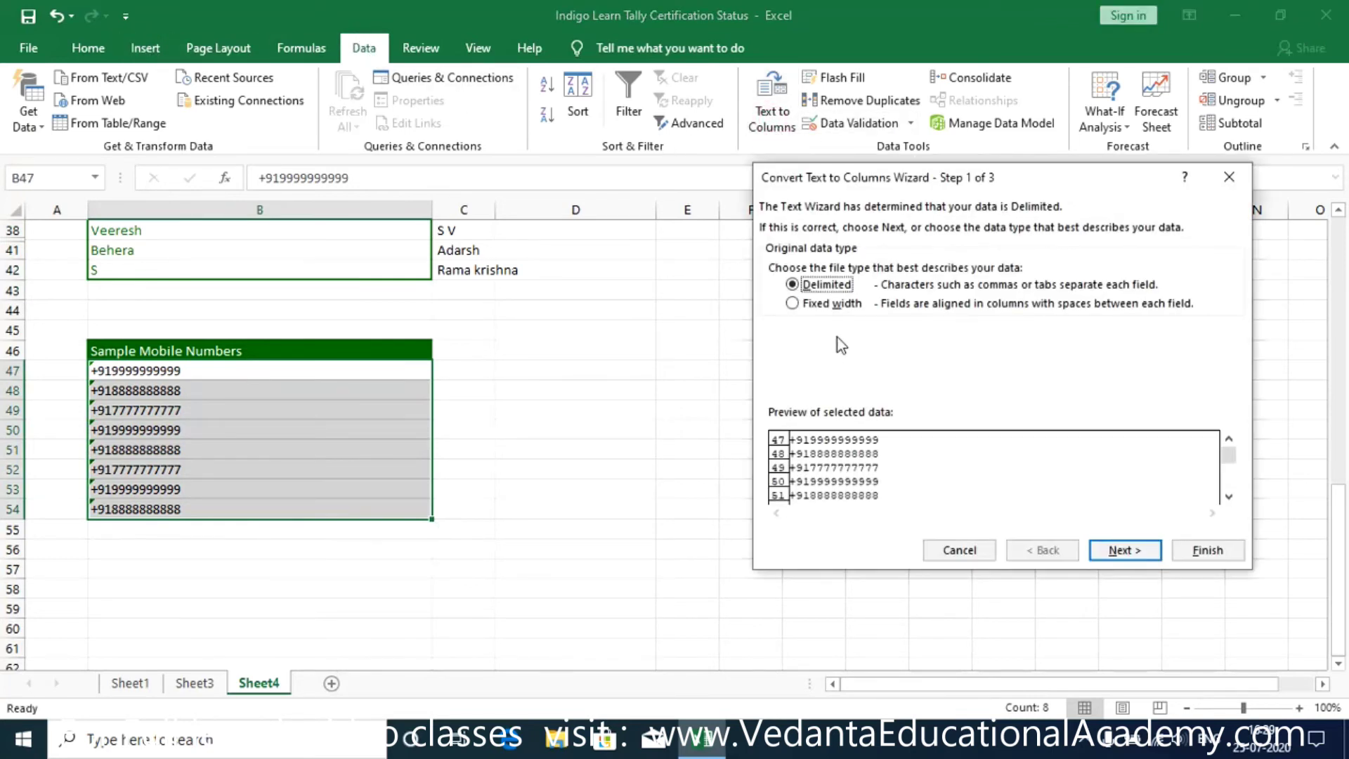
left_click(793, 305)
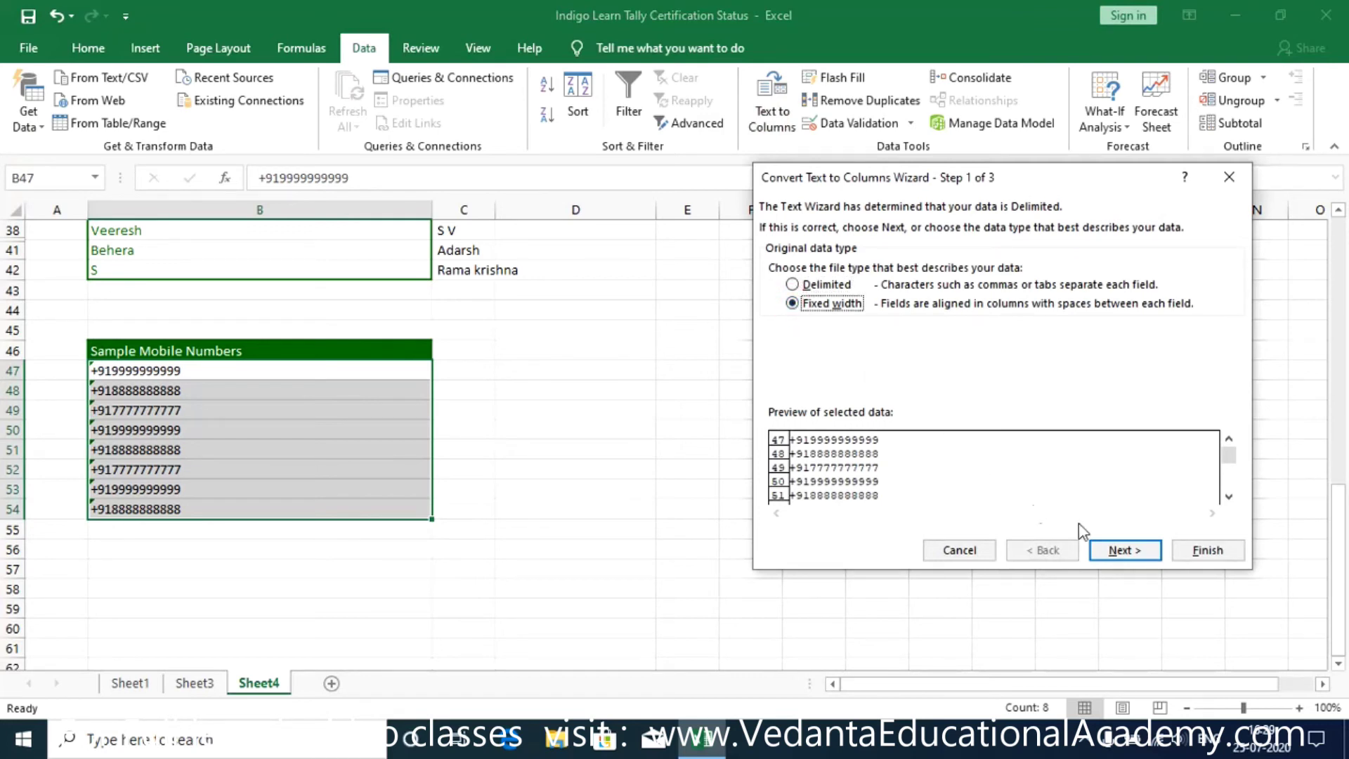
left_click(1124, 550)
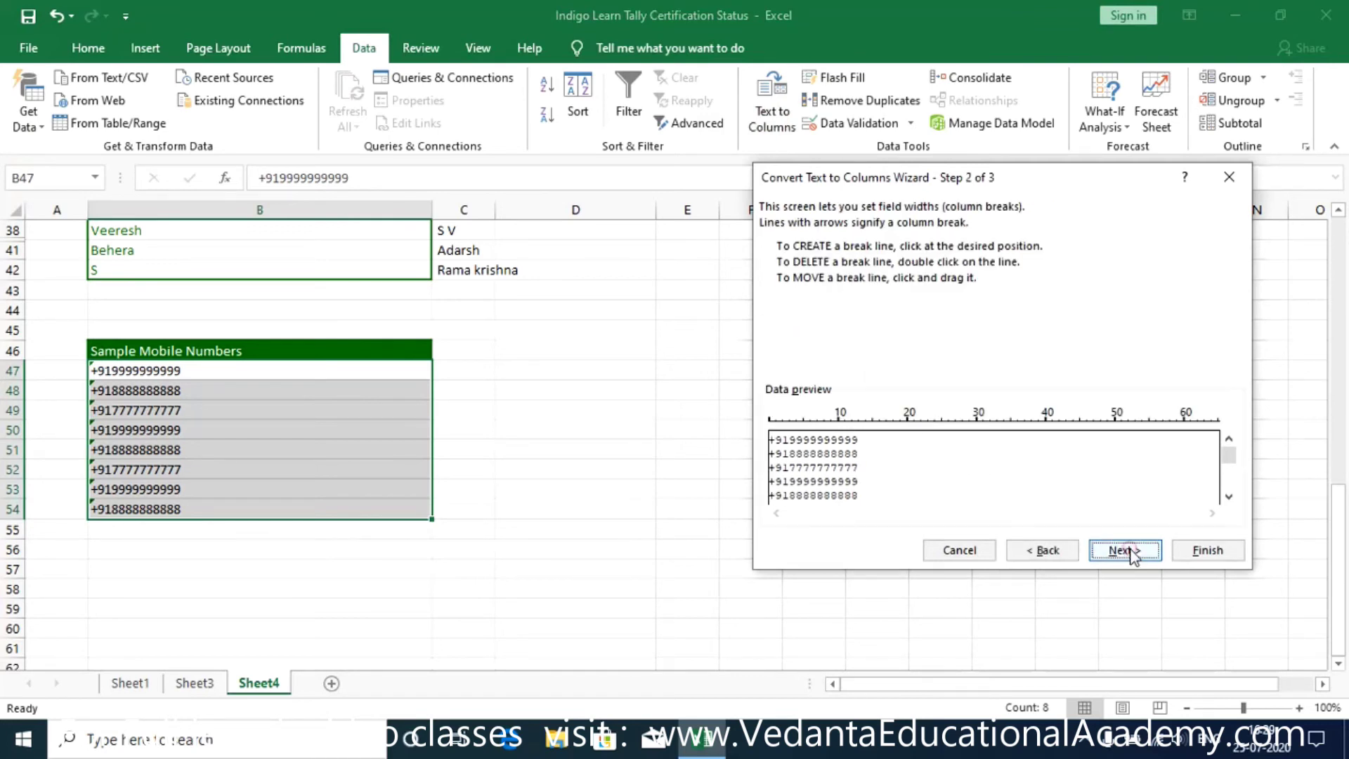
left_click(789, 422)
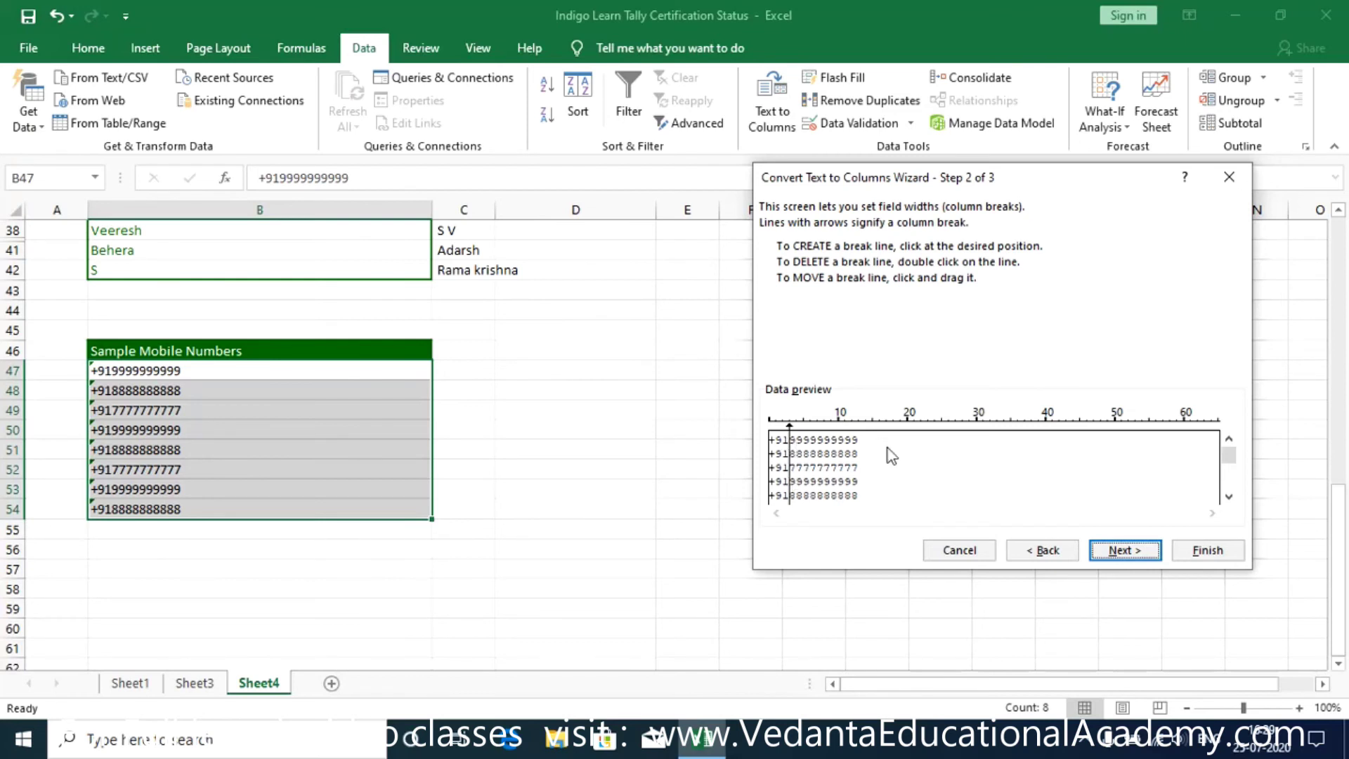
left_click(1123, 553)
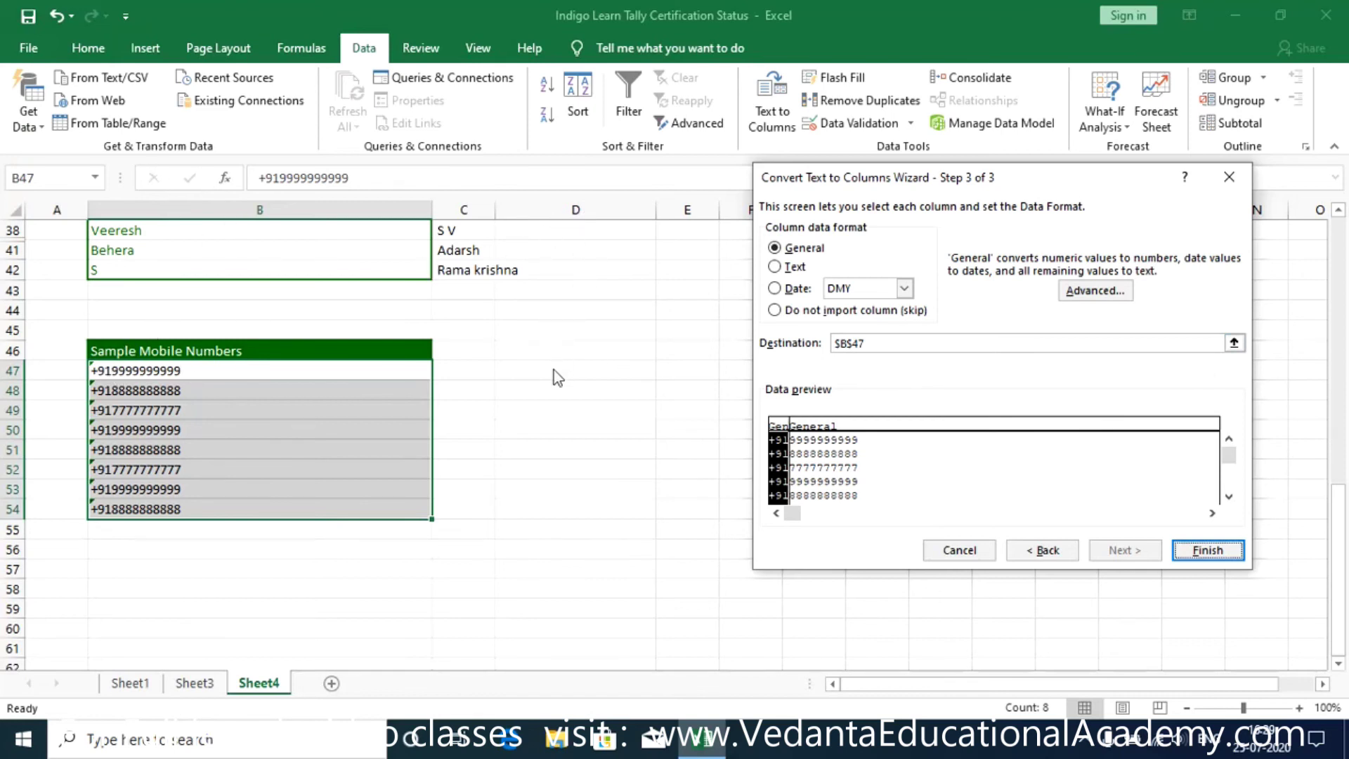
- Output the split mobile numbers with D47 as the destination, and widen column E to show them in full
left_click(1235, 345)
left_click(518, 368)
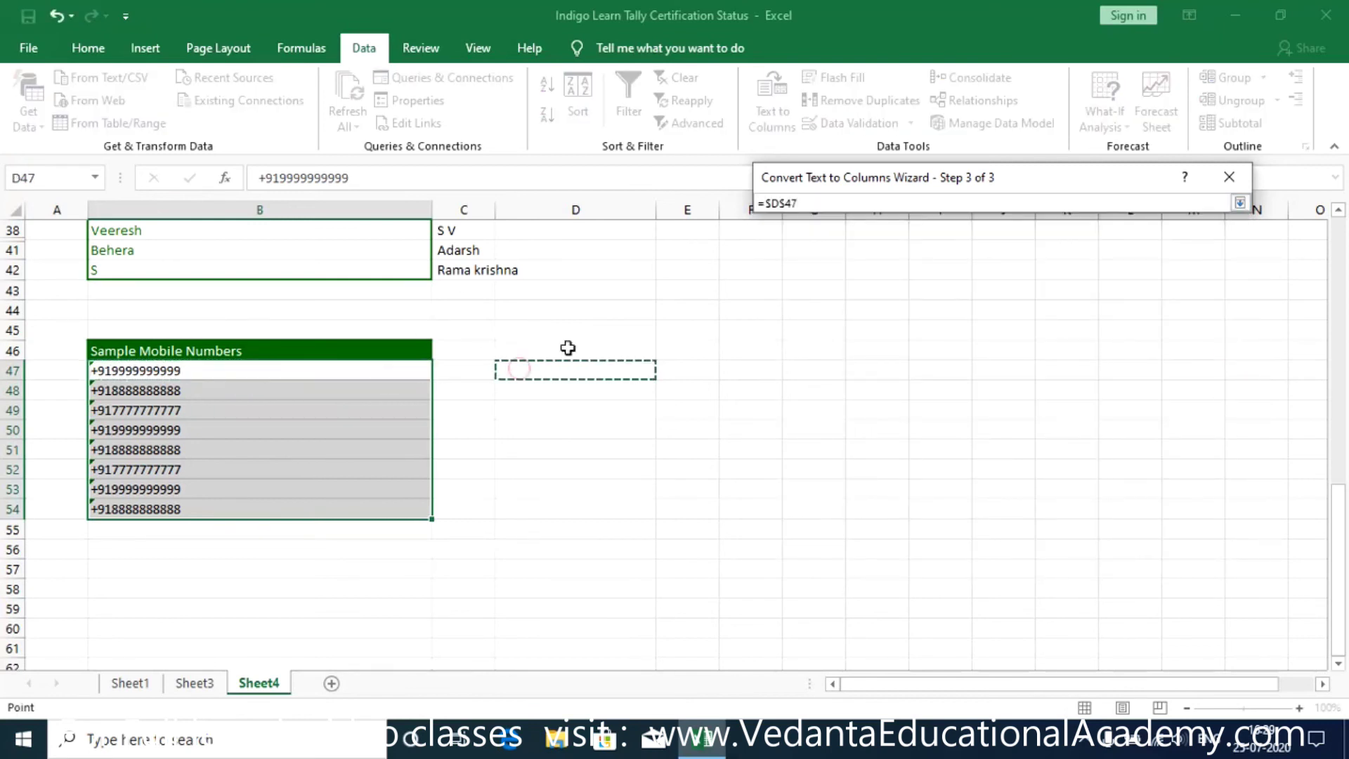
left_click(1240, 204)
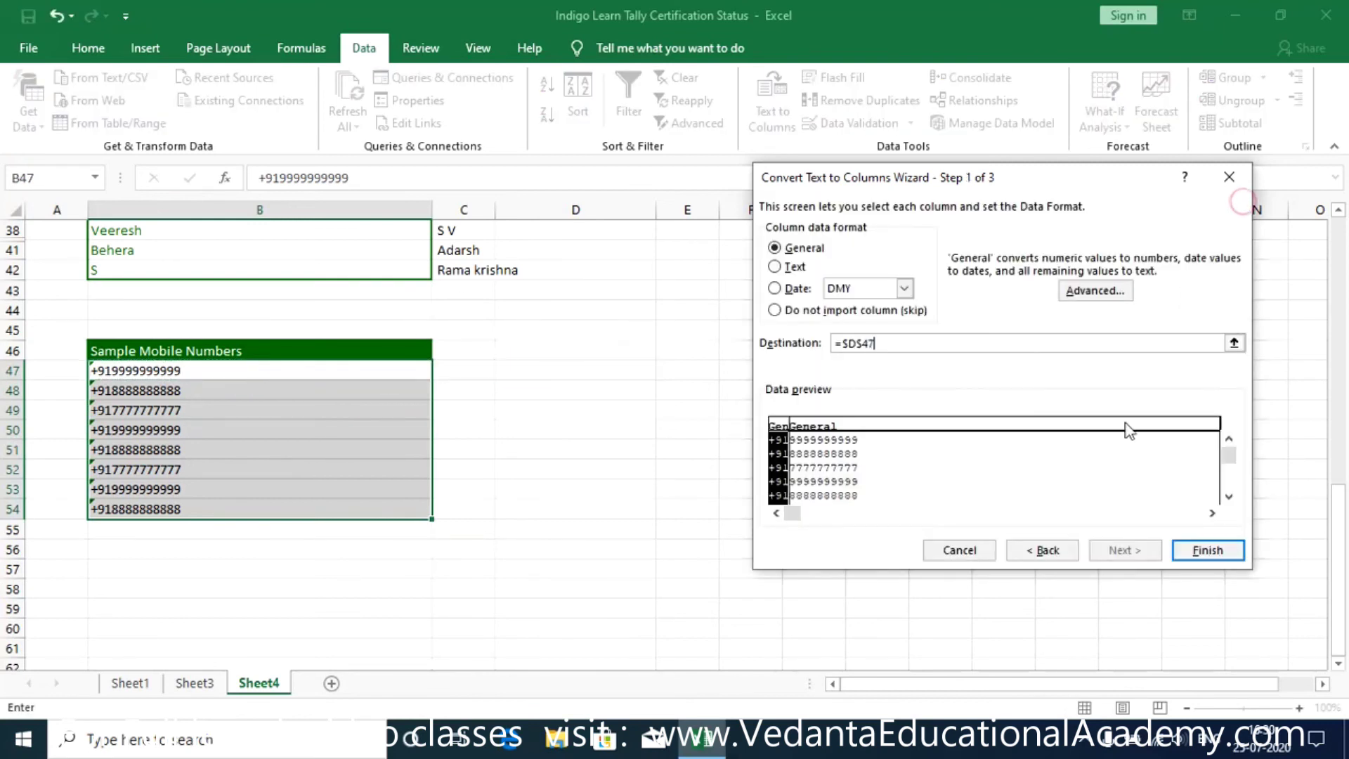
left_click(1209, 551)
left_click_drag(720, 210, 818, 210)
- Select the separated mobile numbers in E47:E54 to examine them without the country code
left_click_drag(735, 377, 709, 506)
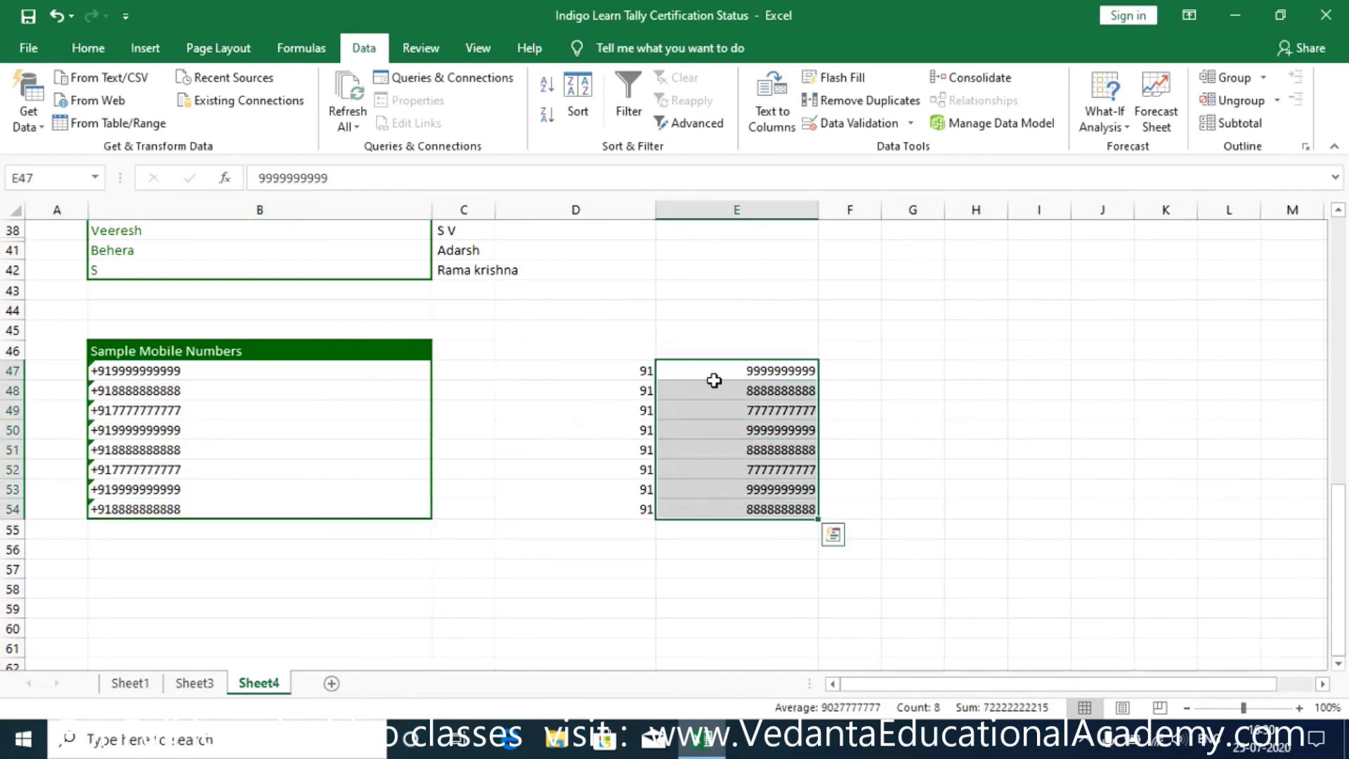
left_click(904, 363)
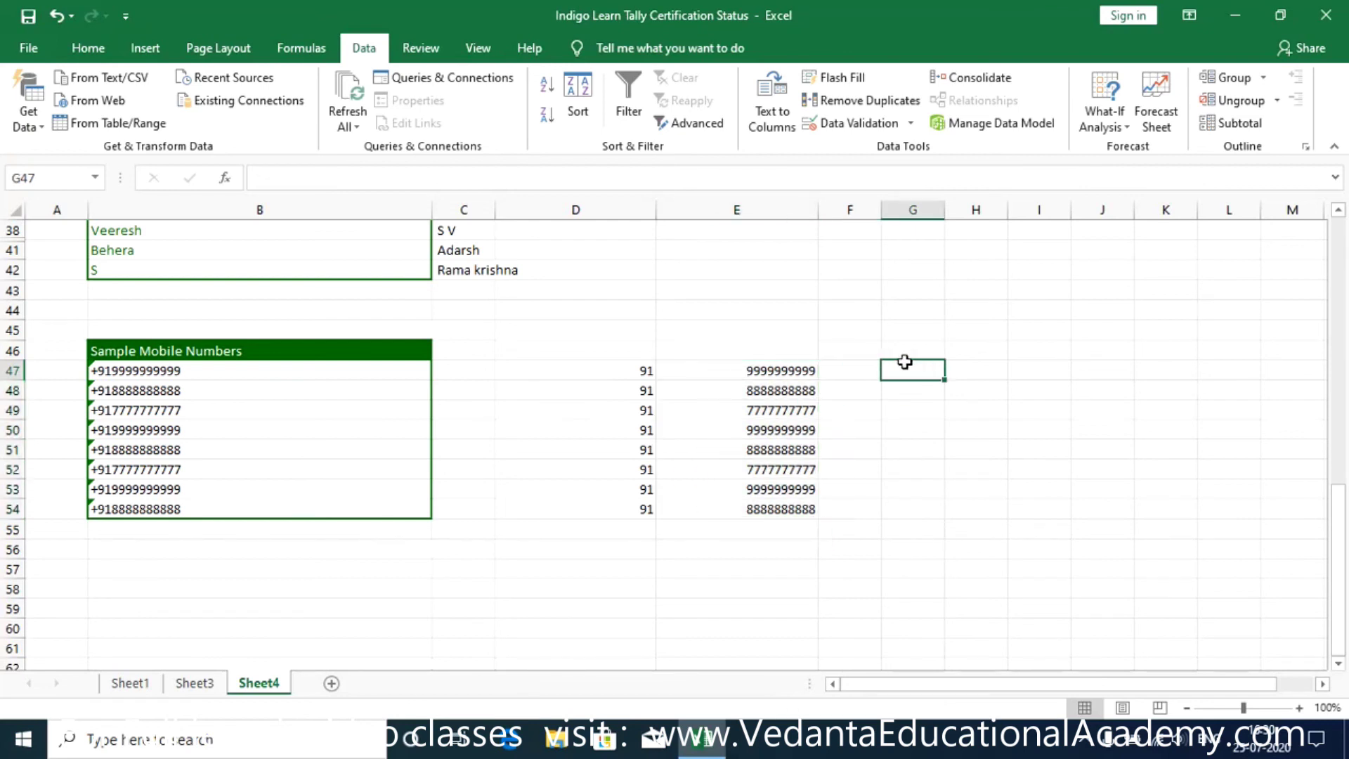
left_click_drag(738, 370, 731, 514)
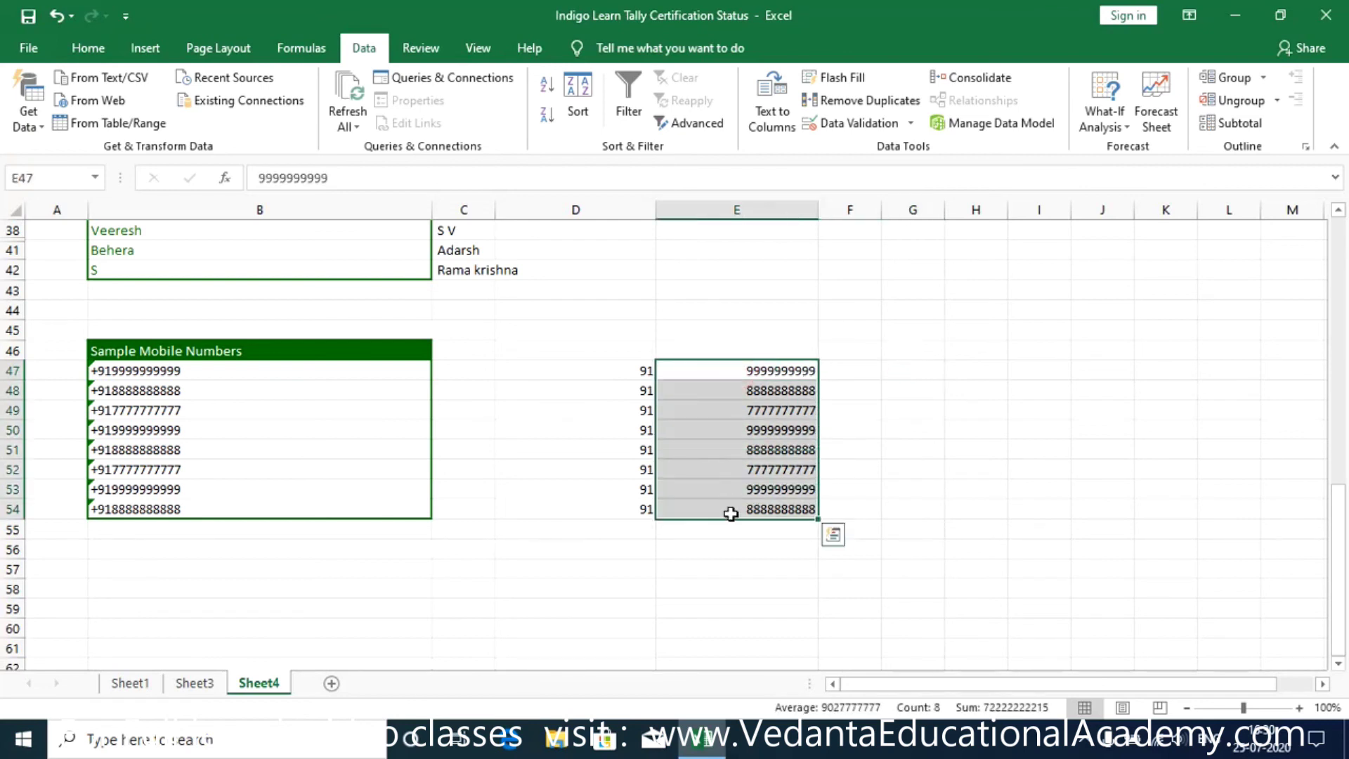